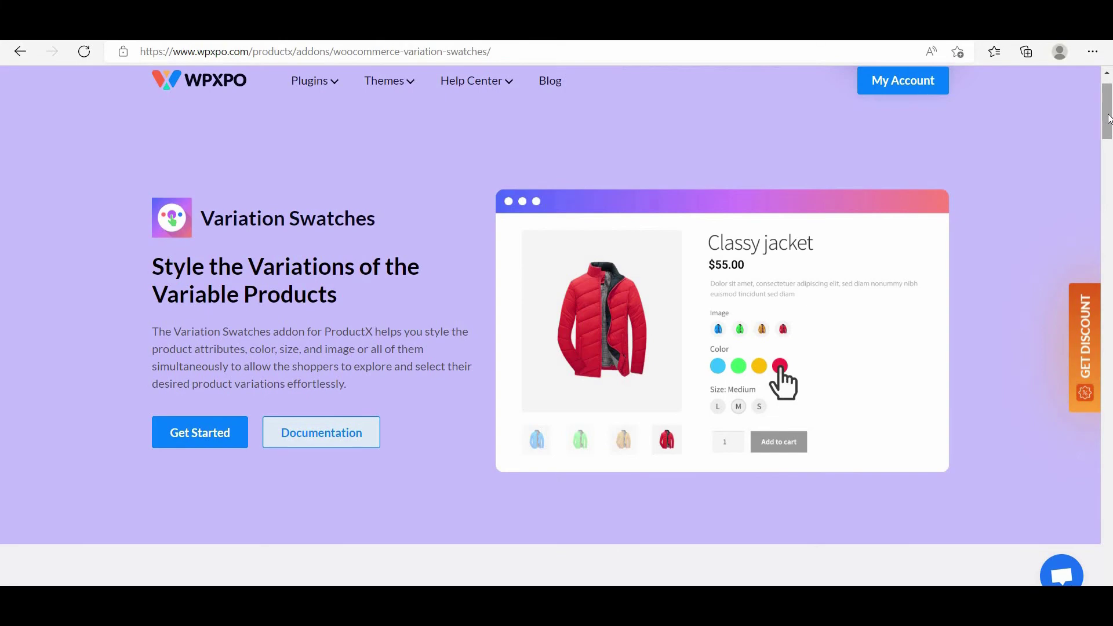
Step: Inspect the Hoodie's plain Color and Logo dropdown lists without choosing anything
drag(1108, 119, 1102, 304)
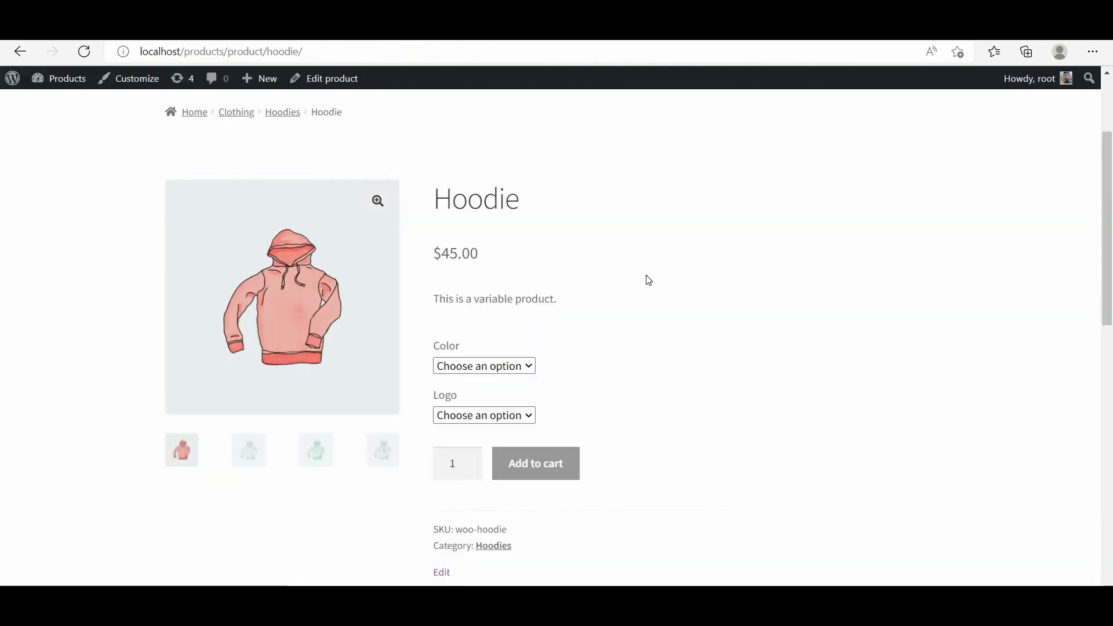
click(493, 365)
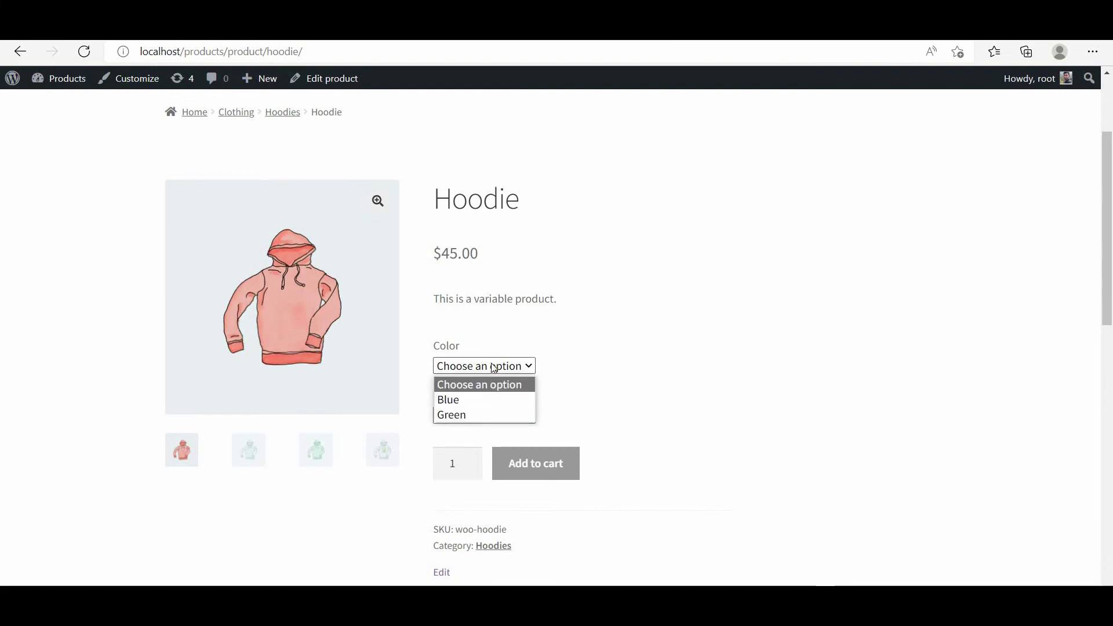
click(494, 365)
click(492, 416)
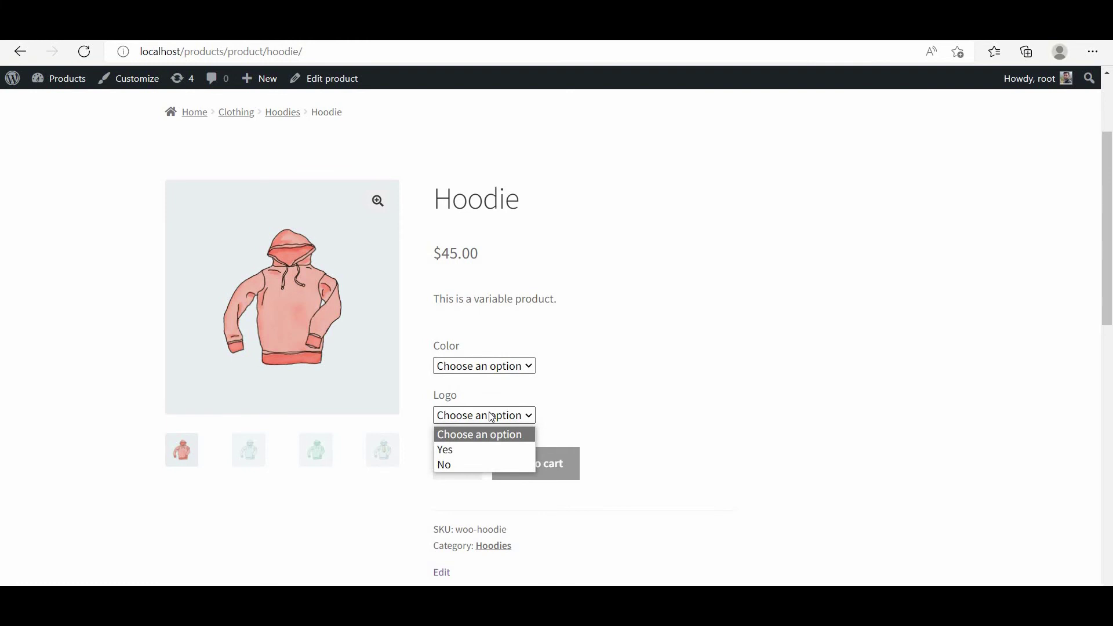
click(491, 415)
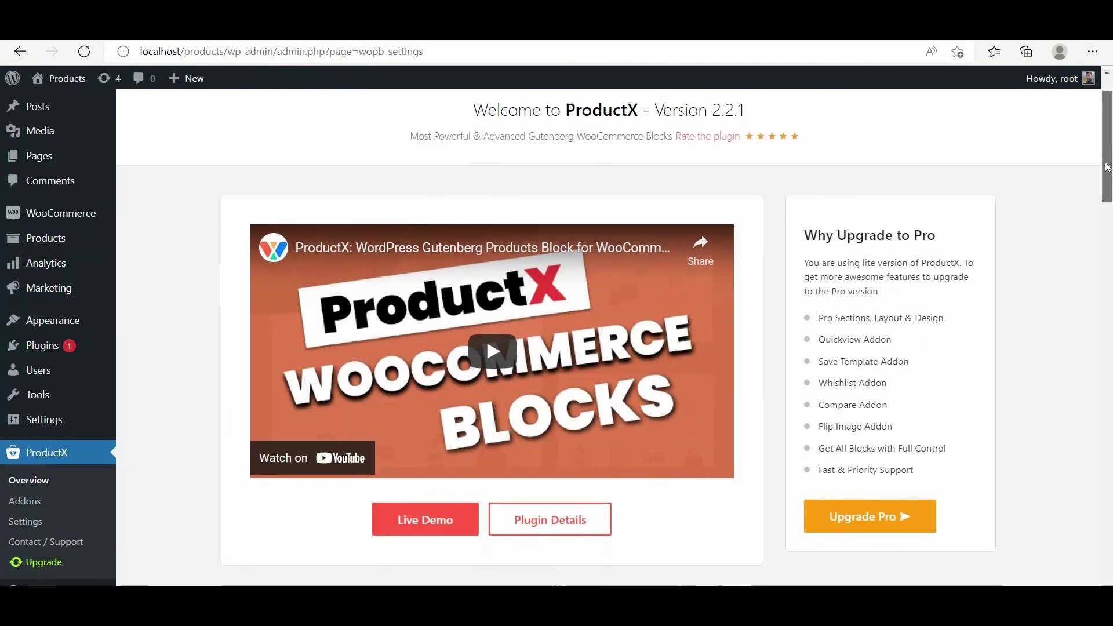
Step: Switch on the Variation Swatches addon on the ProductX Addons page
drag(1107, 167, 1111, 506)
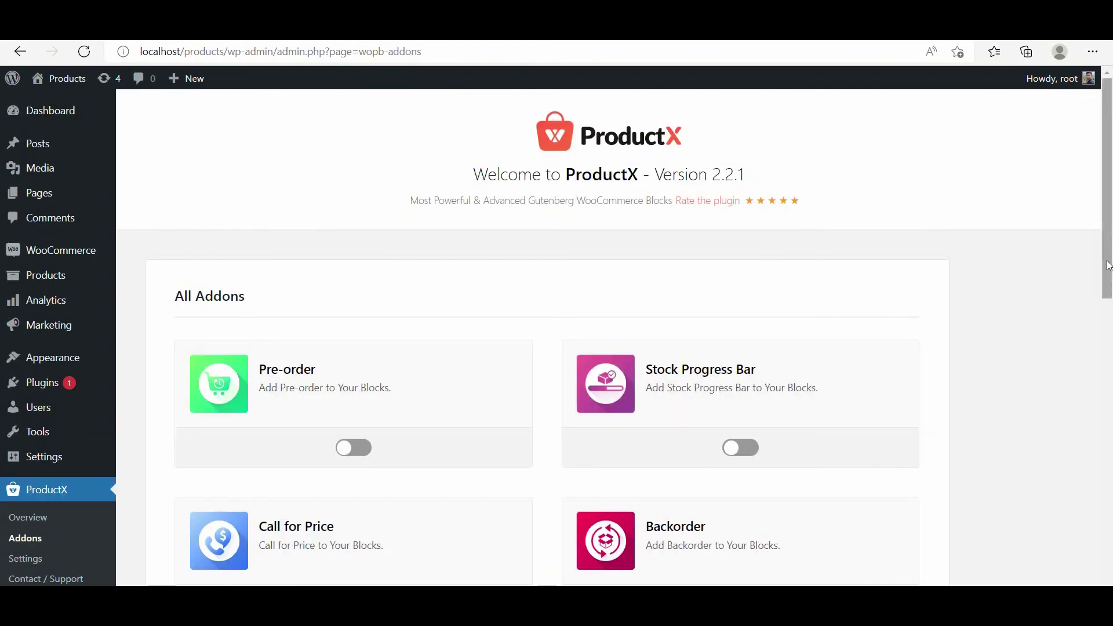
drag(1108, 265, 1109, 568)
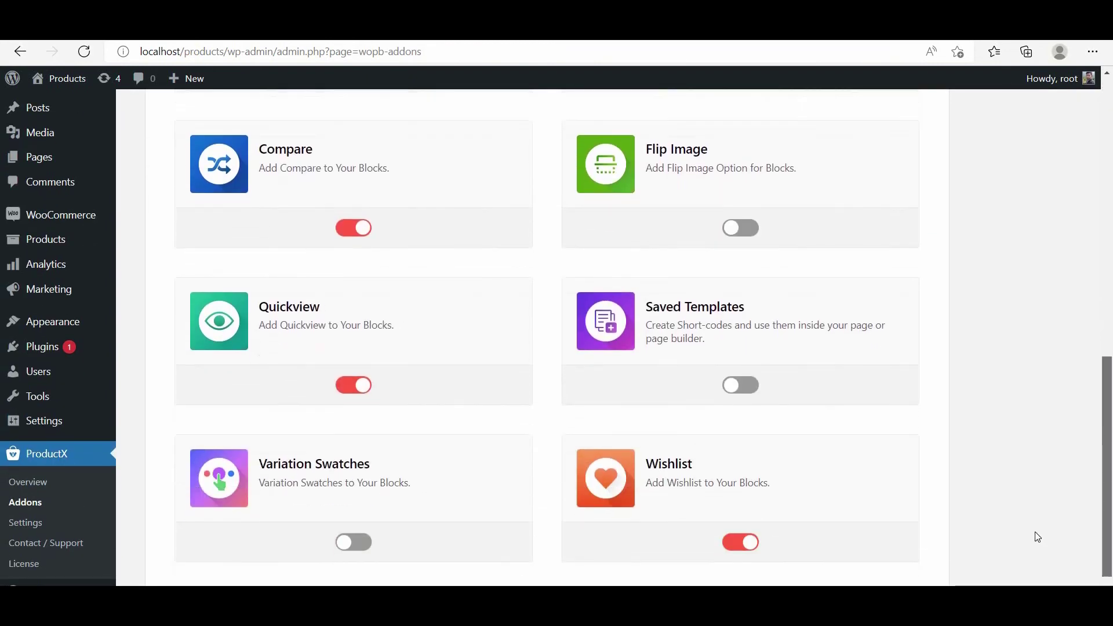
click(364, 547)
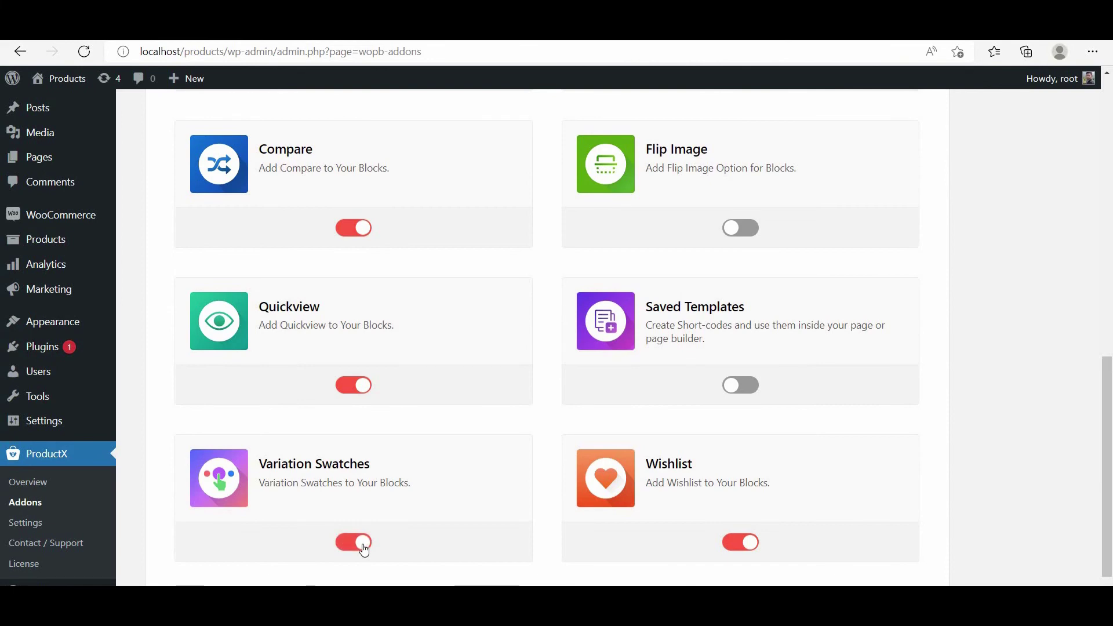
scroll(337, 562, up, 1)
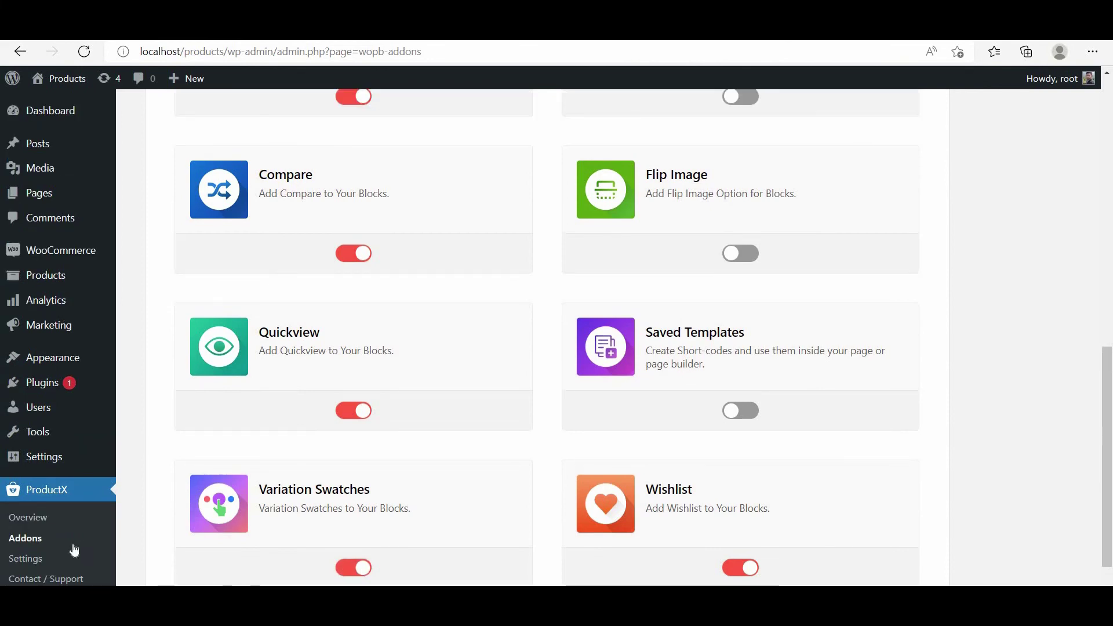
scroll(68, 542, down, 3)
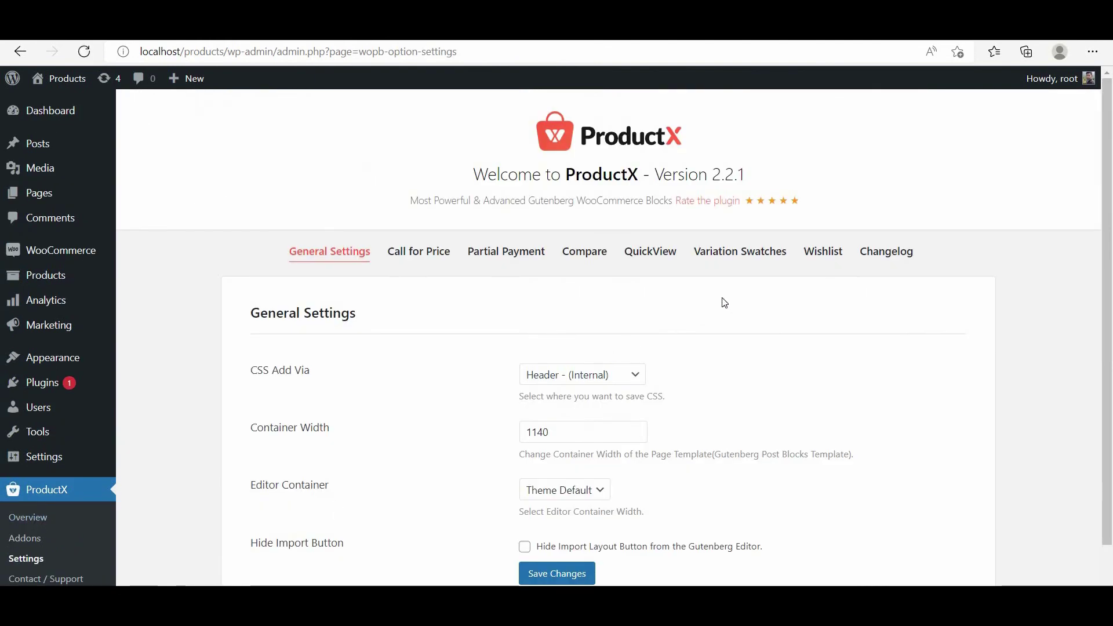
Step: Enable converting default dropdowns to button type in Variation Swatches settings and save
click(735, 255)
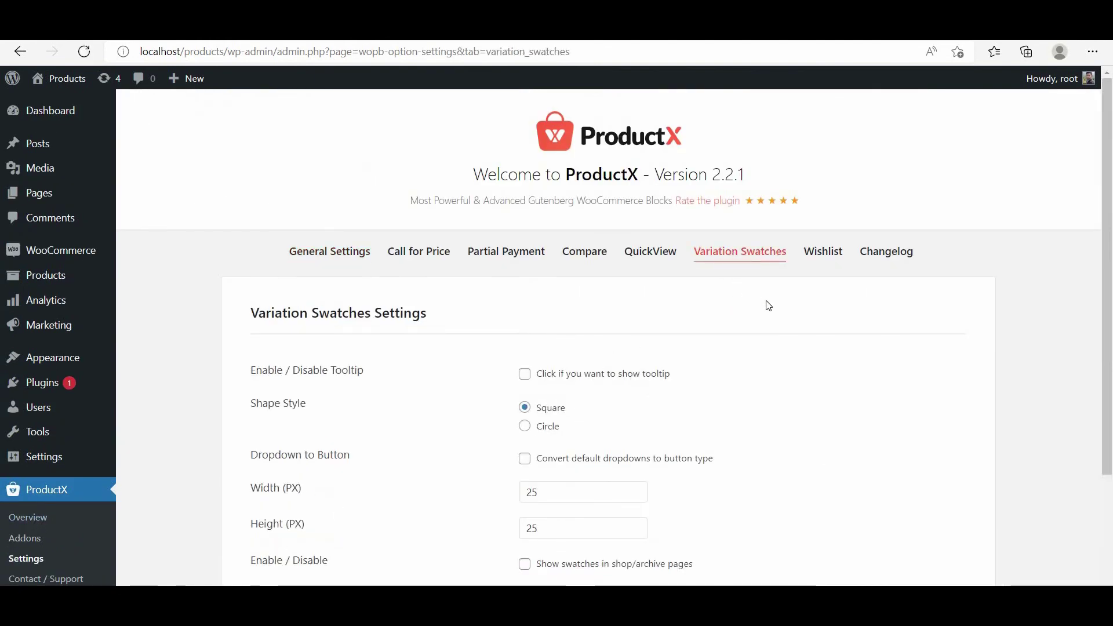
scroll(808, 326, down, 3)
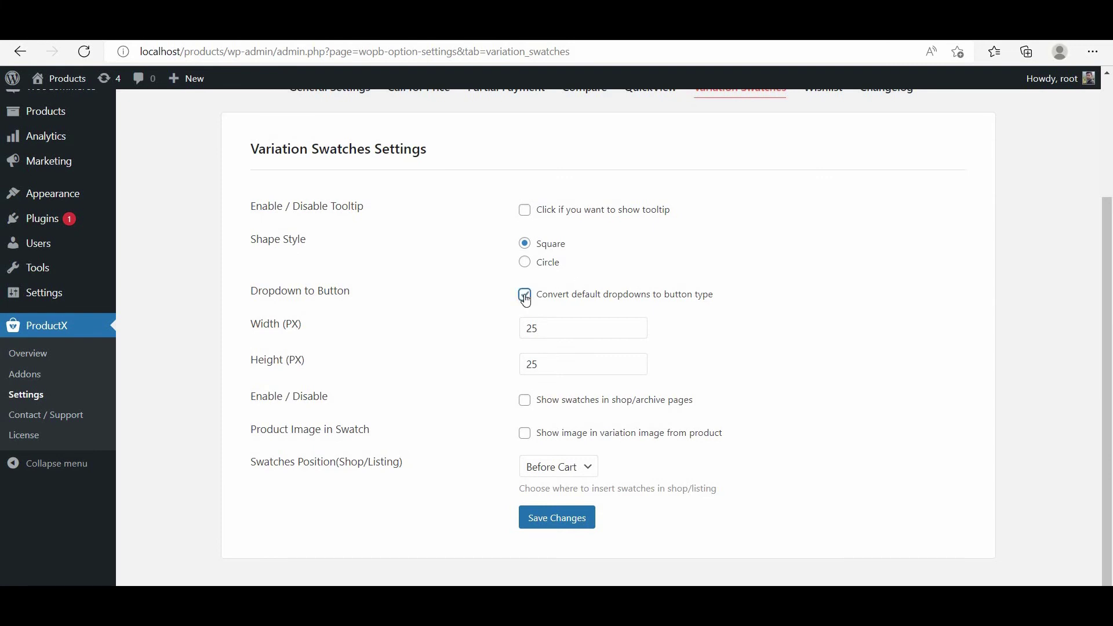
click(539, 525)
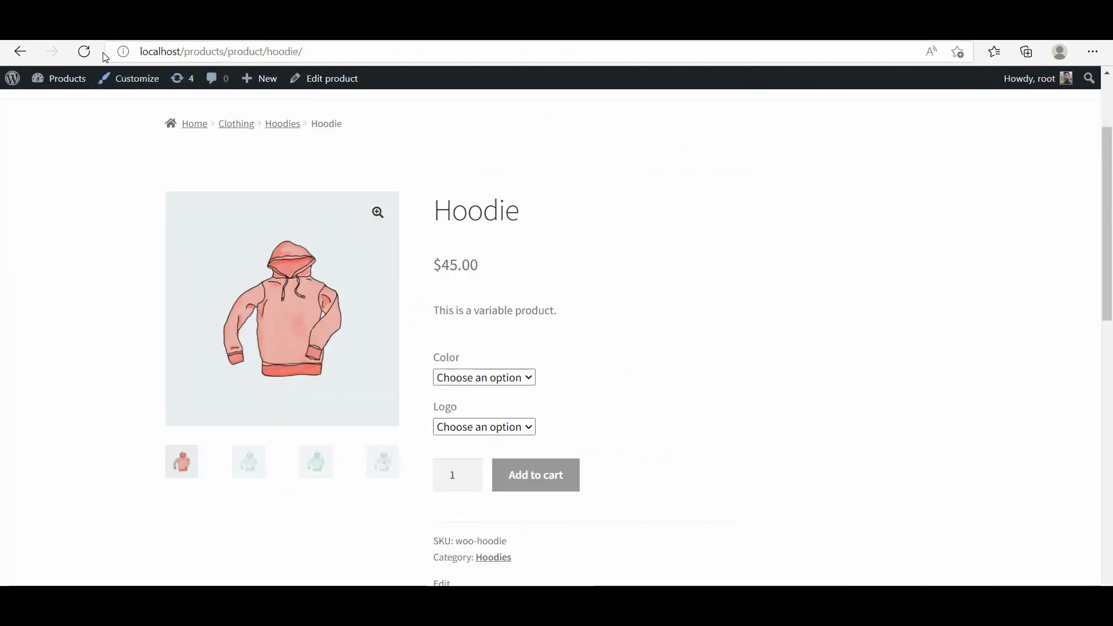
Step: Reload the Hoodie page and try its Blue and Green colour swatches
click(90, 52)
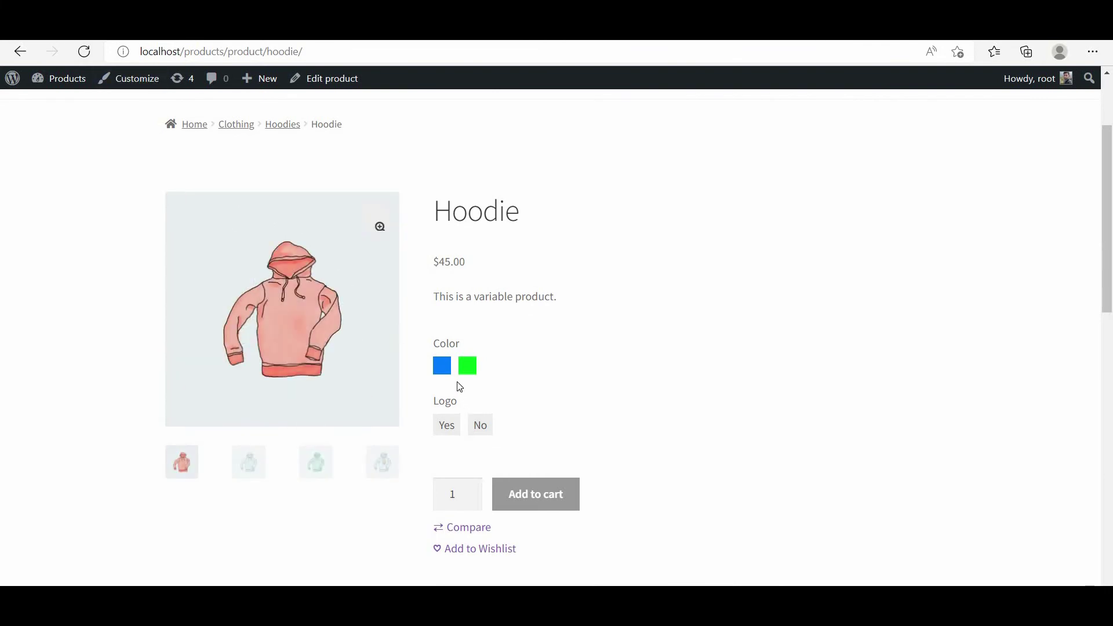
click(441, 366)
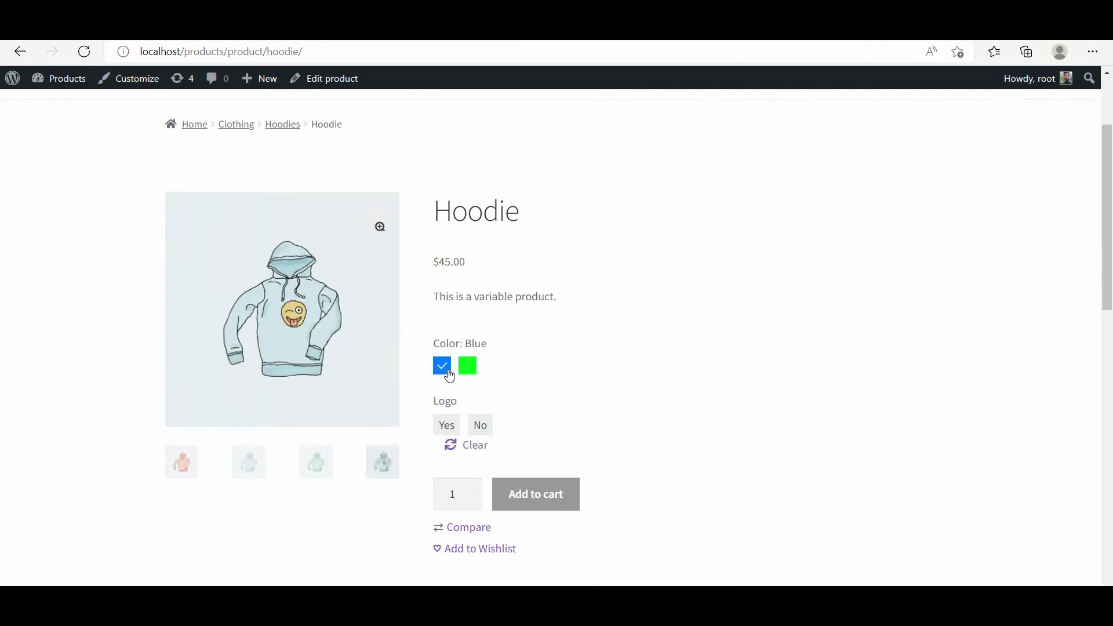
click(468, 366)
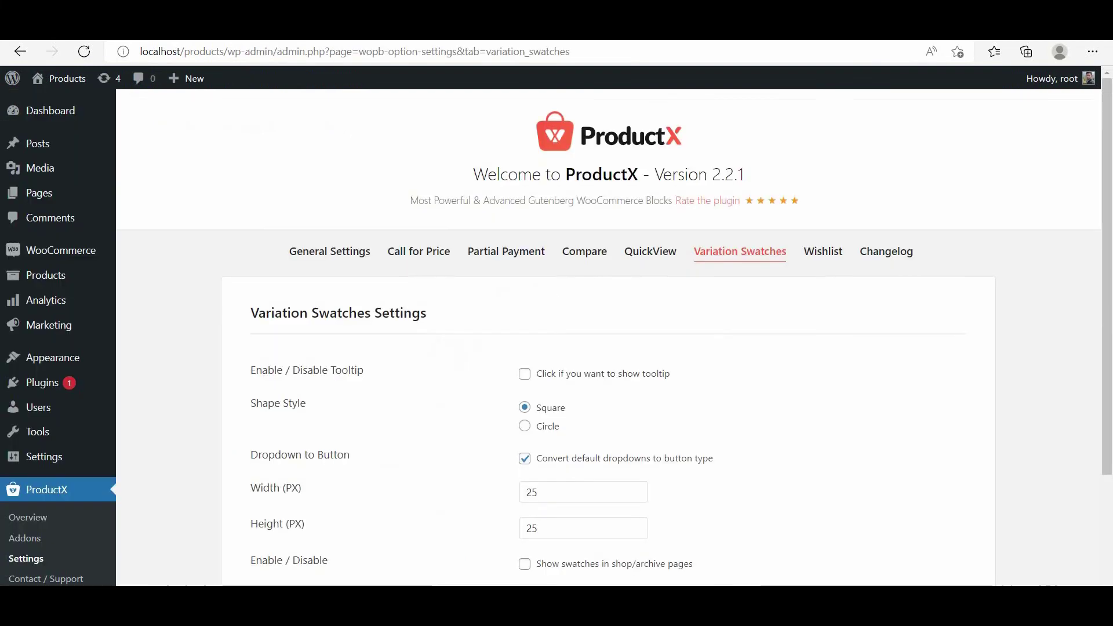
mouse_move(52, 279)
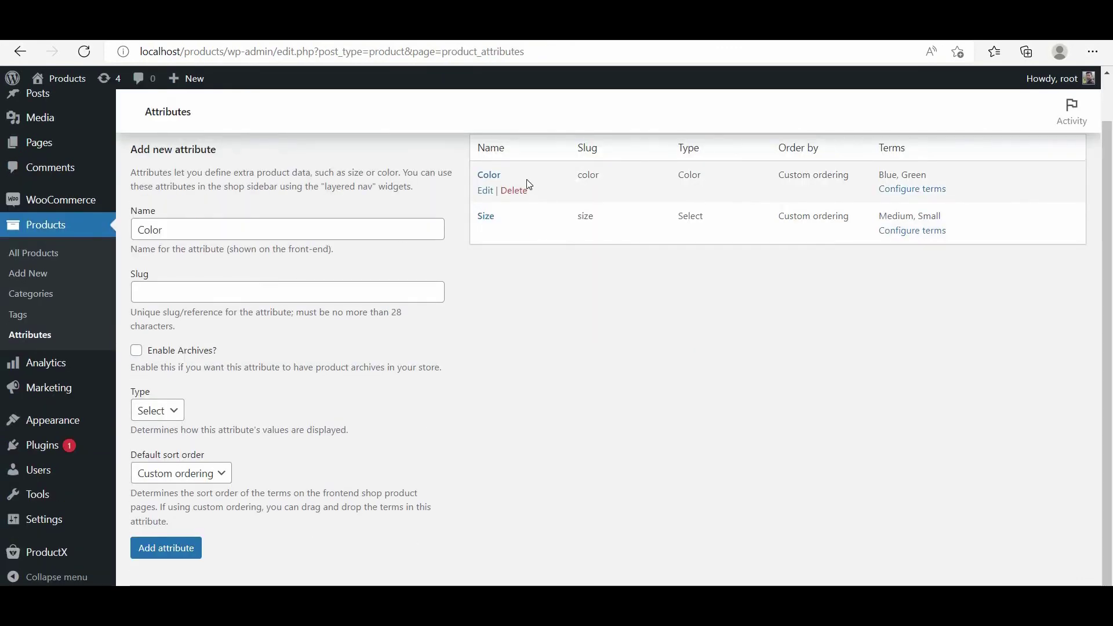
Step: Delete the existing Color and Size product attributes
click(514, 190)
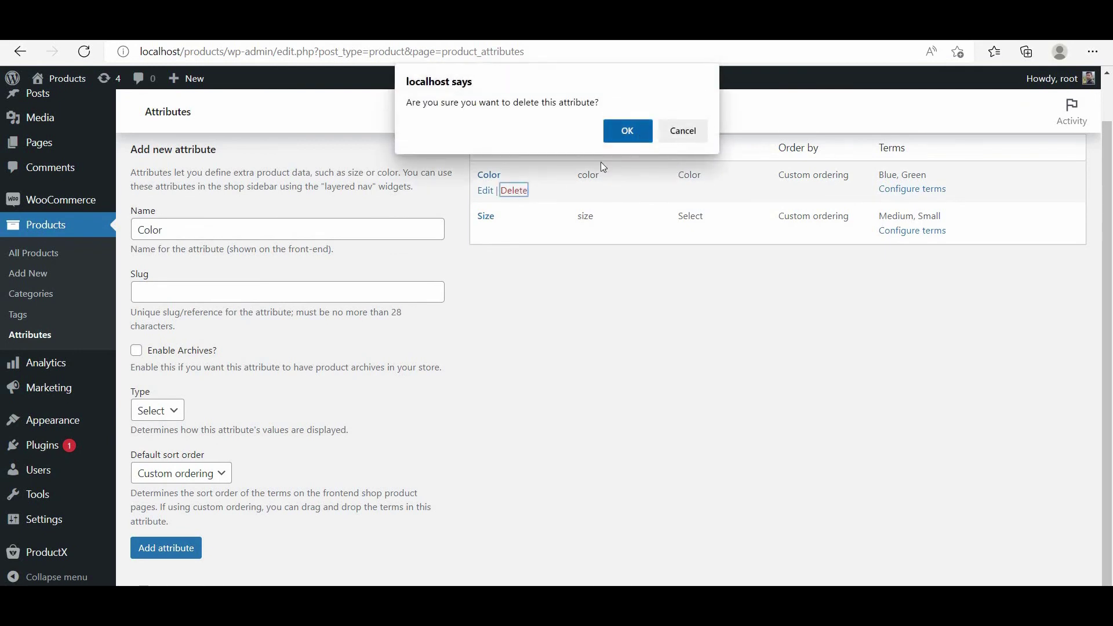
click(627, 131)
click(514, 241)
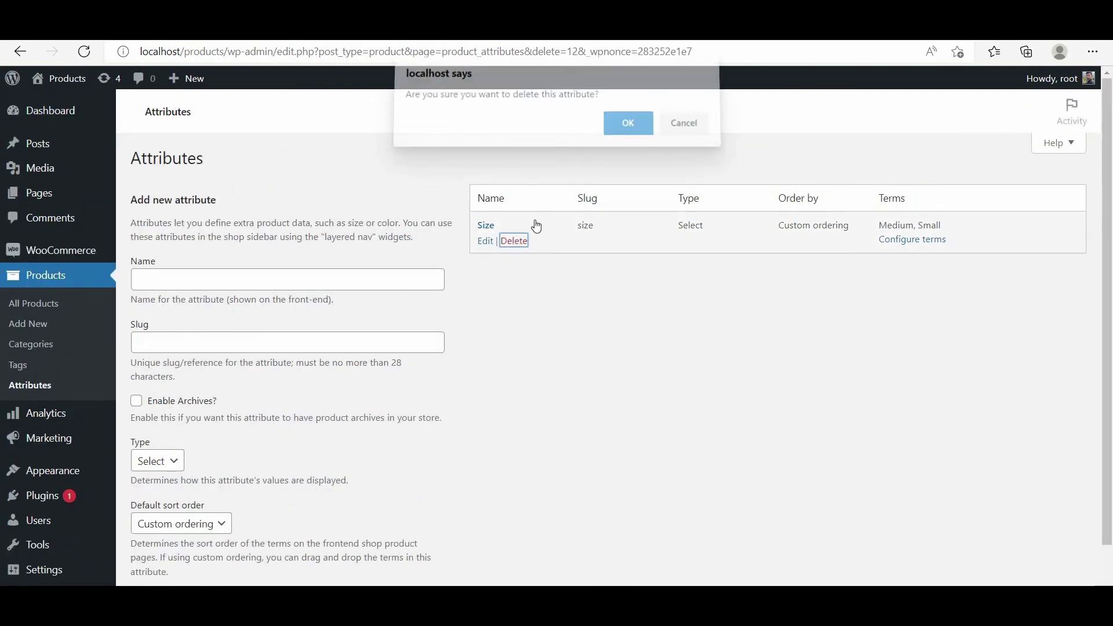
click(616, 130)
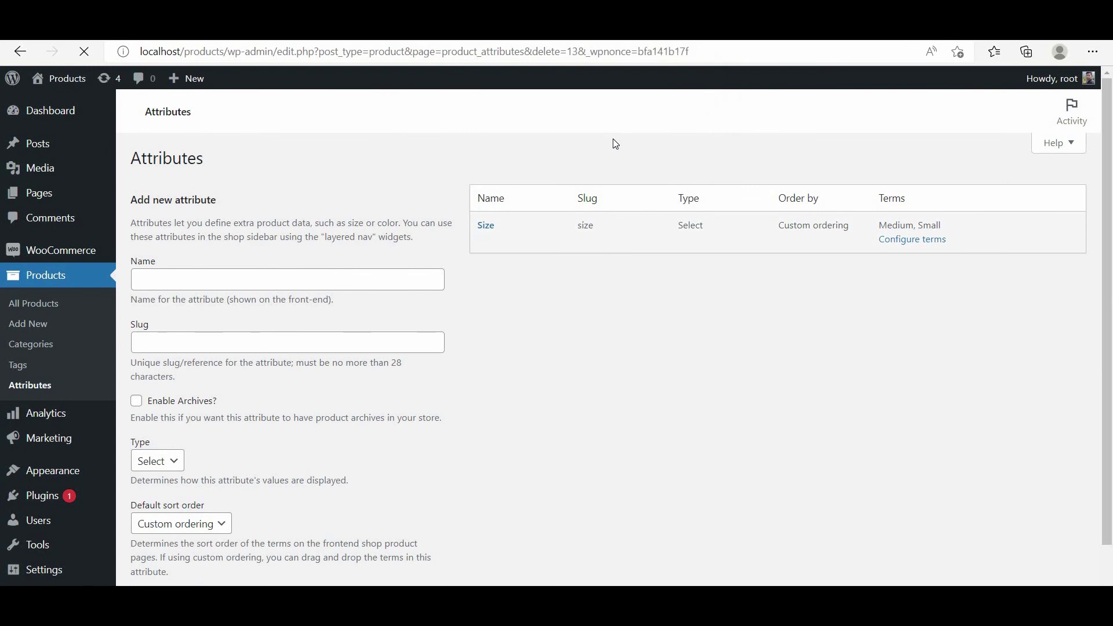
Step: Add a new attribute named 'Color' with type Color
scroll(586, 240, down, 1)
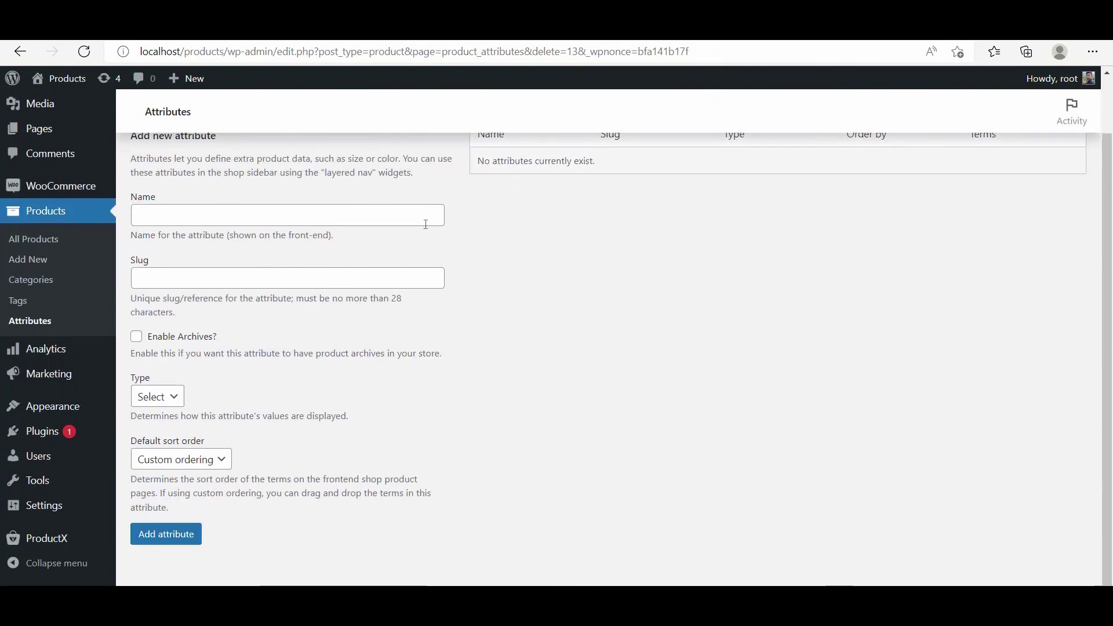
click(427, 220)
text(Color)
click(163, 404)
click(162, 426)
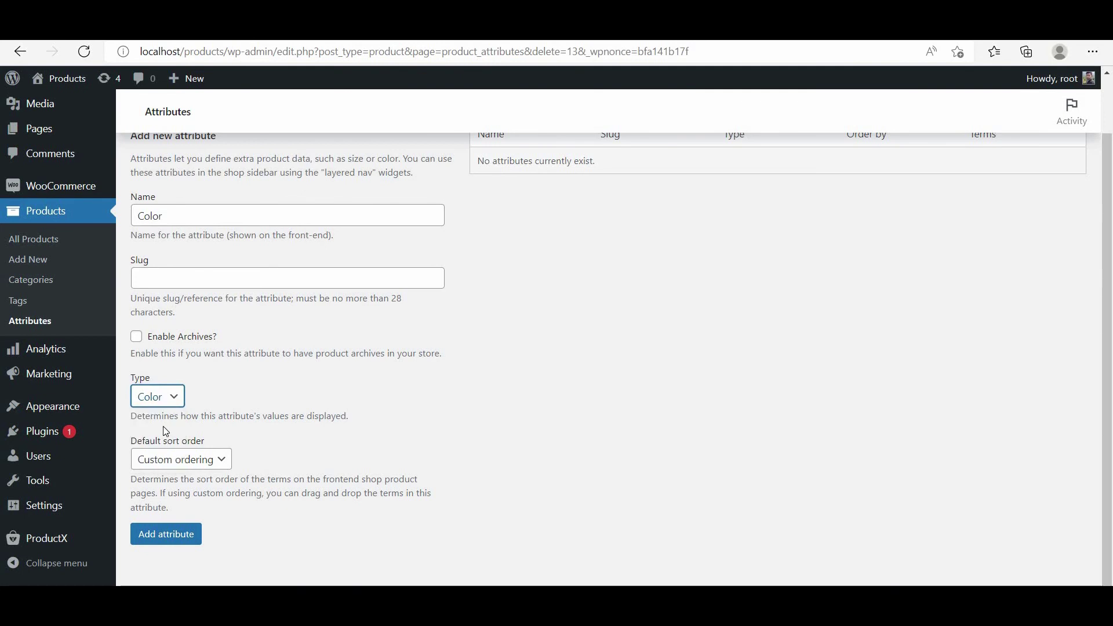
click(170, 536)
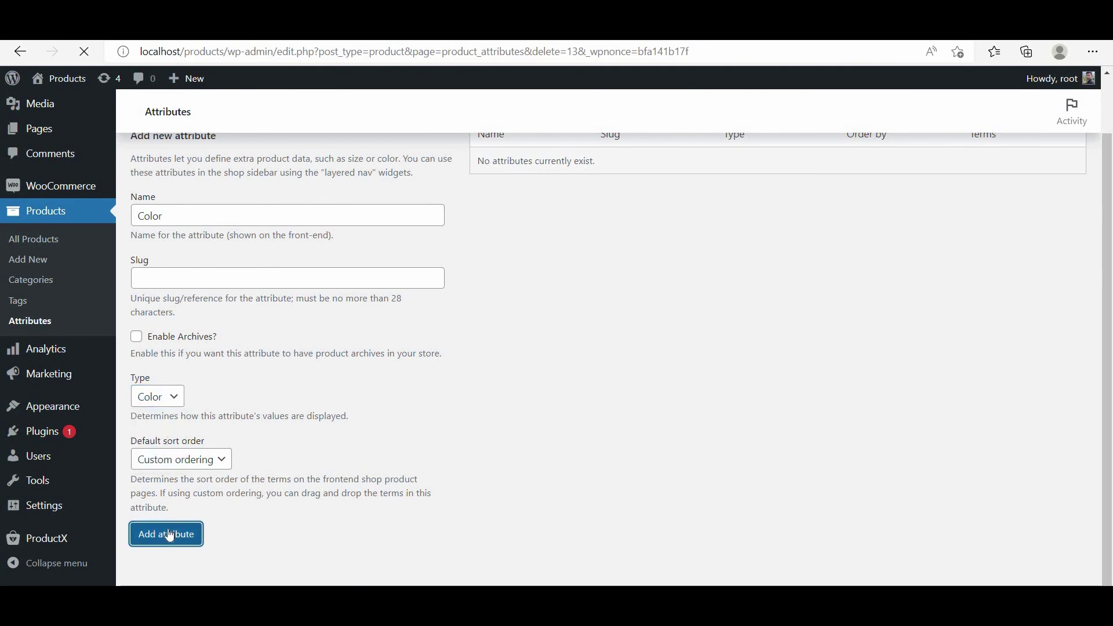
Step: Add a new attribute named 'Size' with type Label
click(347, 279)
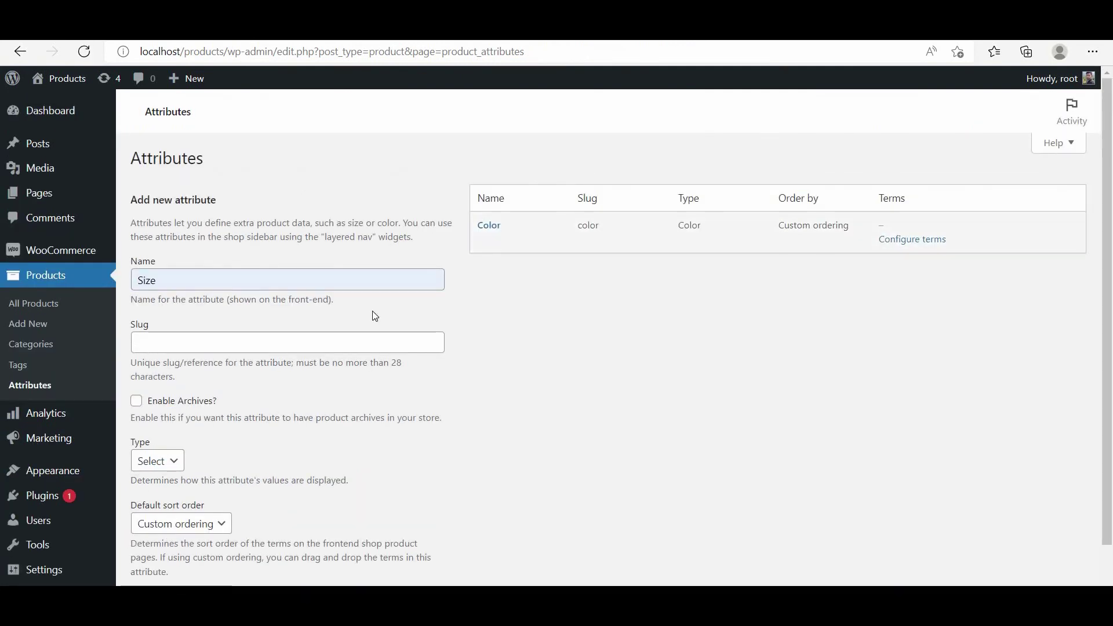
scroll(365, 325, down, 1)
click(156, 397)
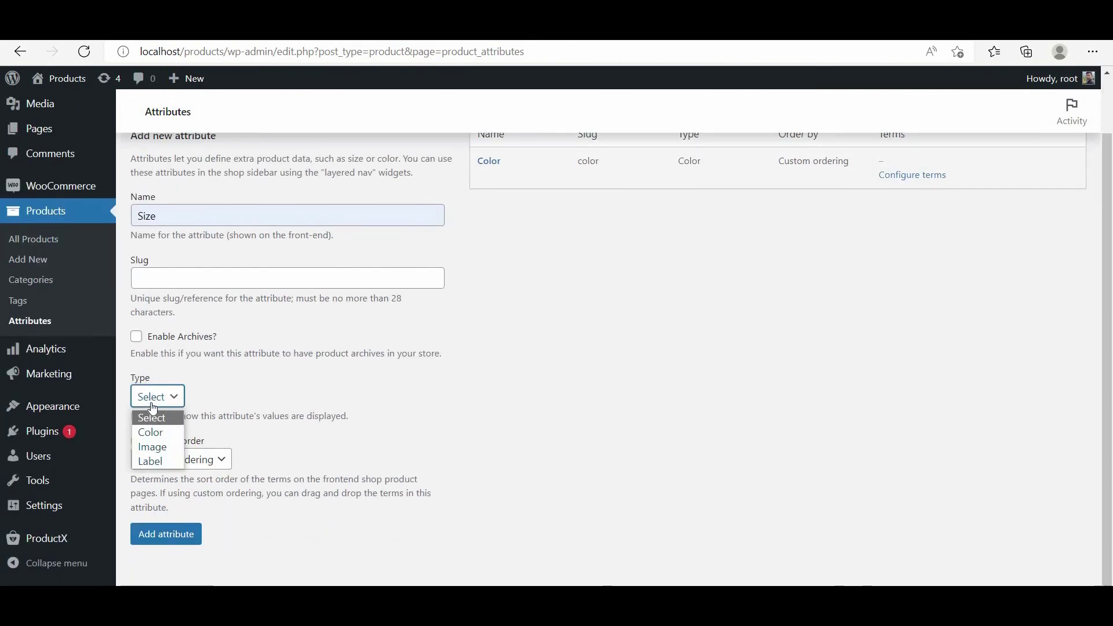
click(151, 462)
click(161, 538)
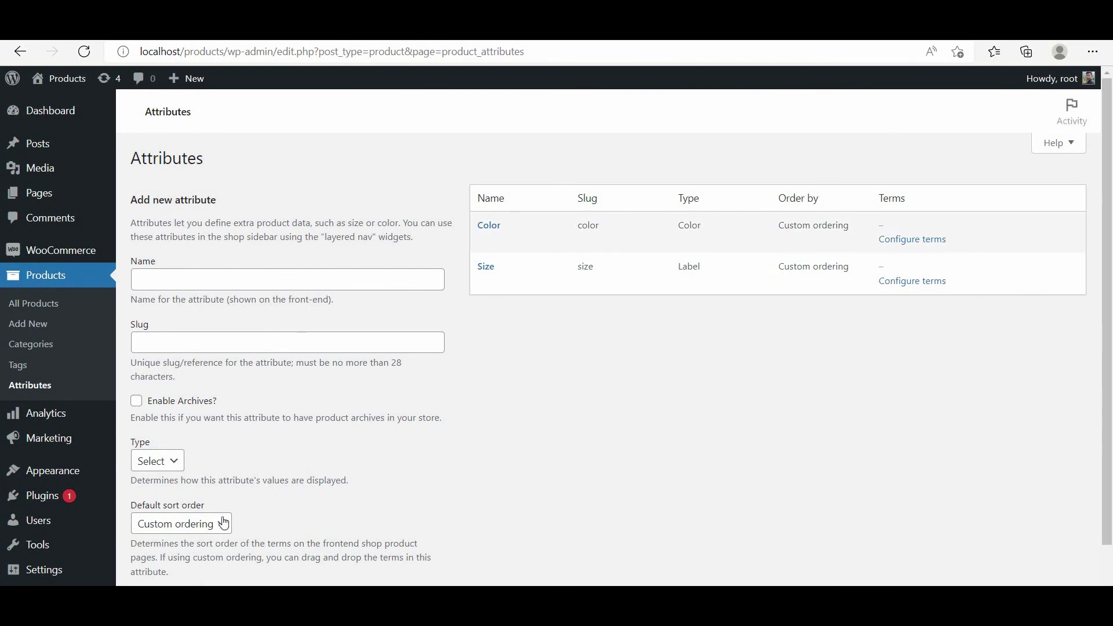
click(930, 243)
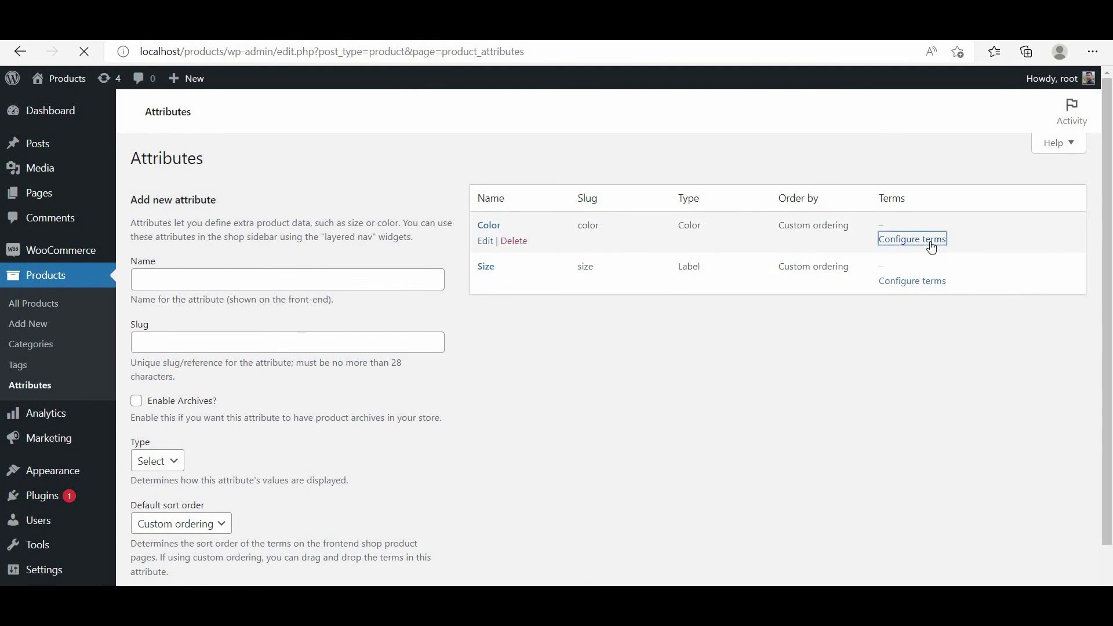
Step: Add a Blue colour term with swatch colour #1e73be
click(337, 303)
text(Blue)
scroll(338, 295, down, 2)
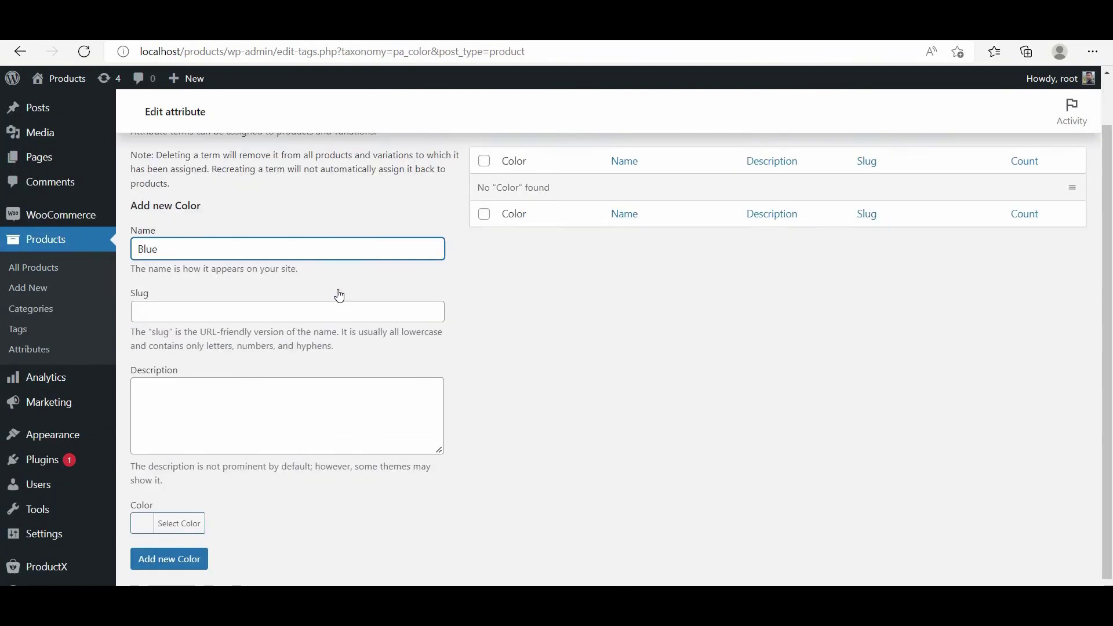
click(143, 502)
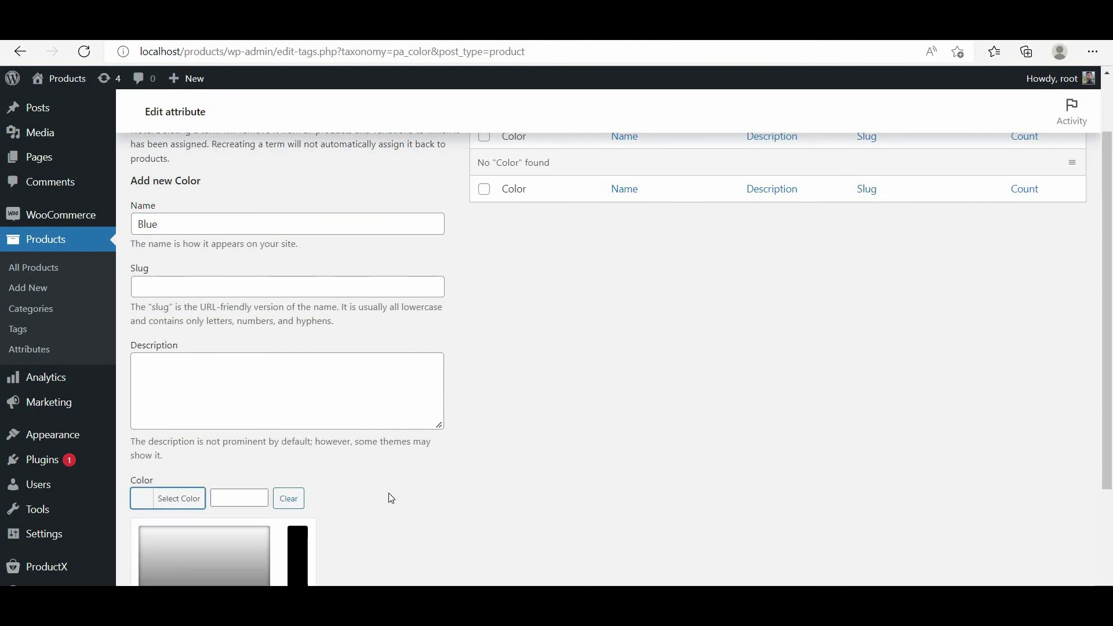
scroll(391, 498, down, 3)
click(251, 503)
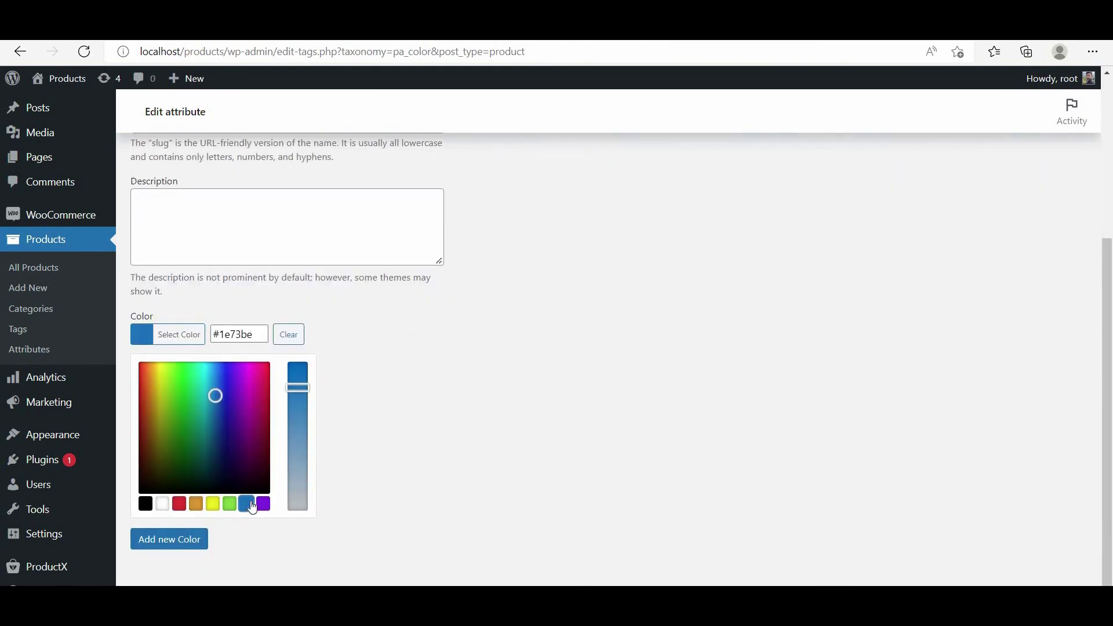
click(175, 537)
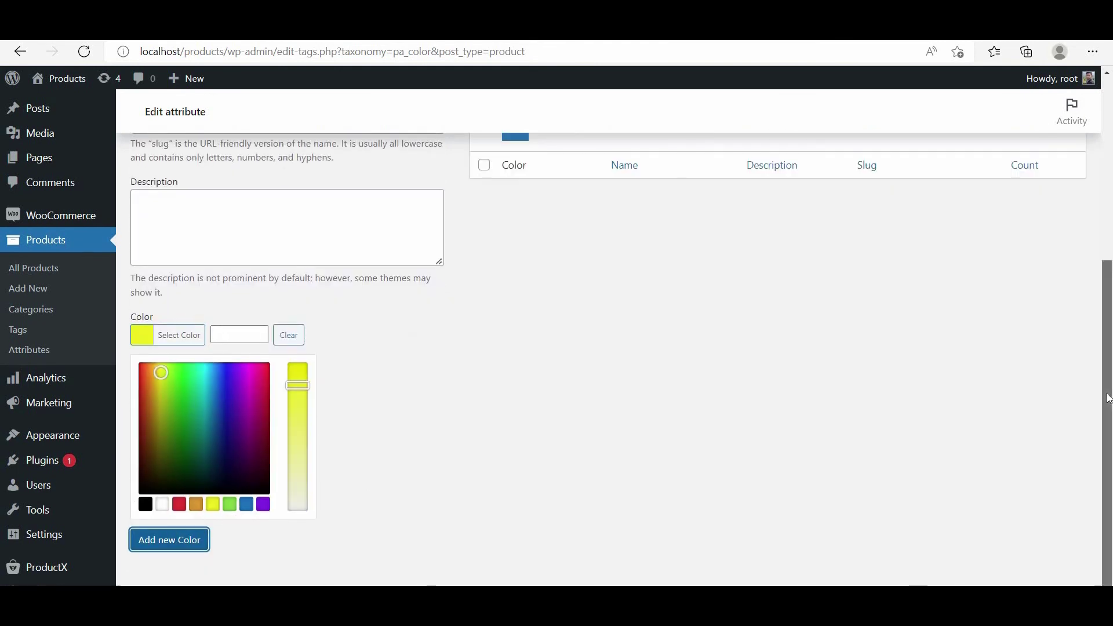
Step: Add a Small term to the Size attribute with label S
drag(1110, 369, 1110, 220)
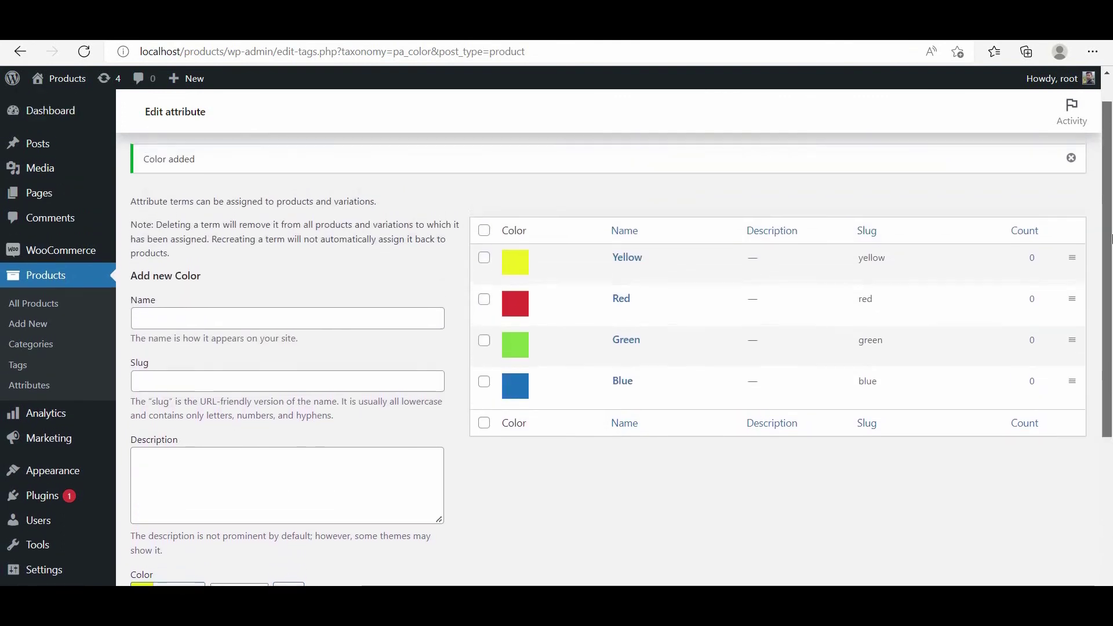
click(29, 385)
click(938, 288)
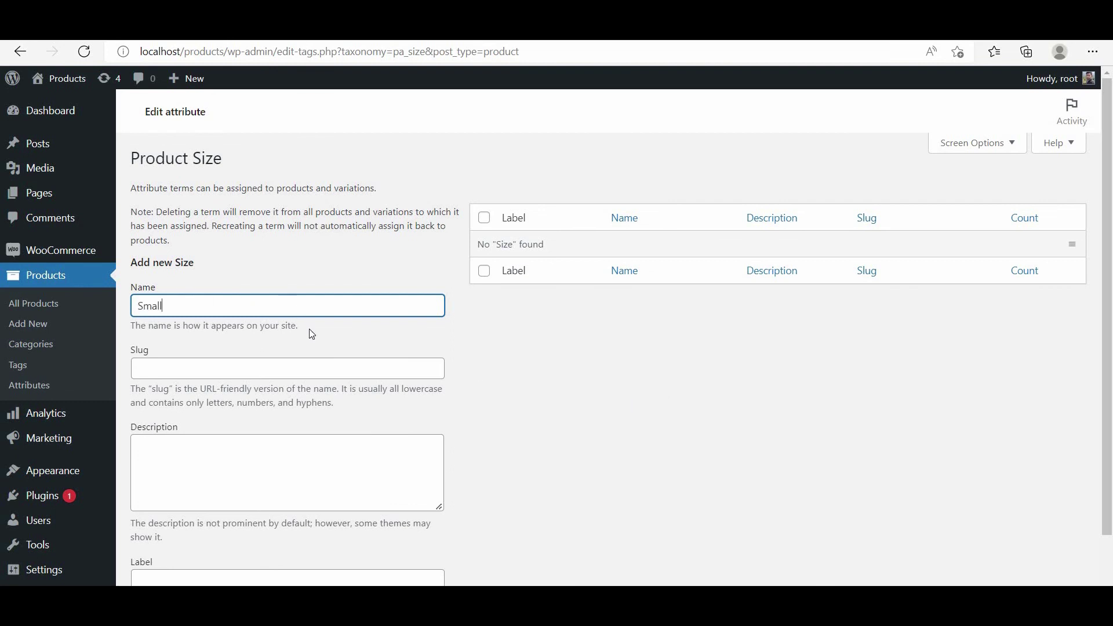
scroll(278, 452, down, 1)
click(272, 507)
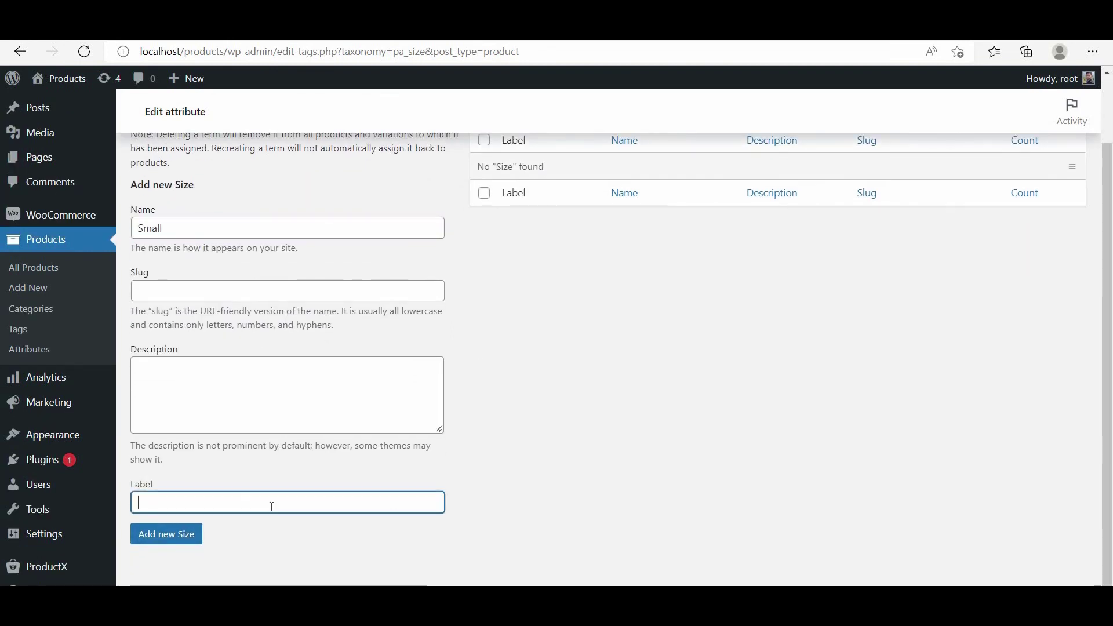
text(S)
click(164, 531)
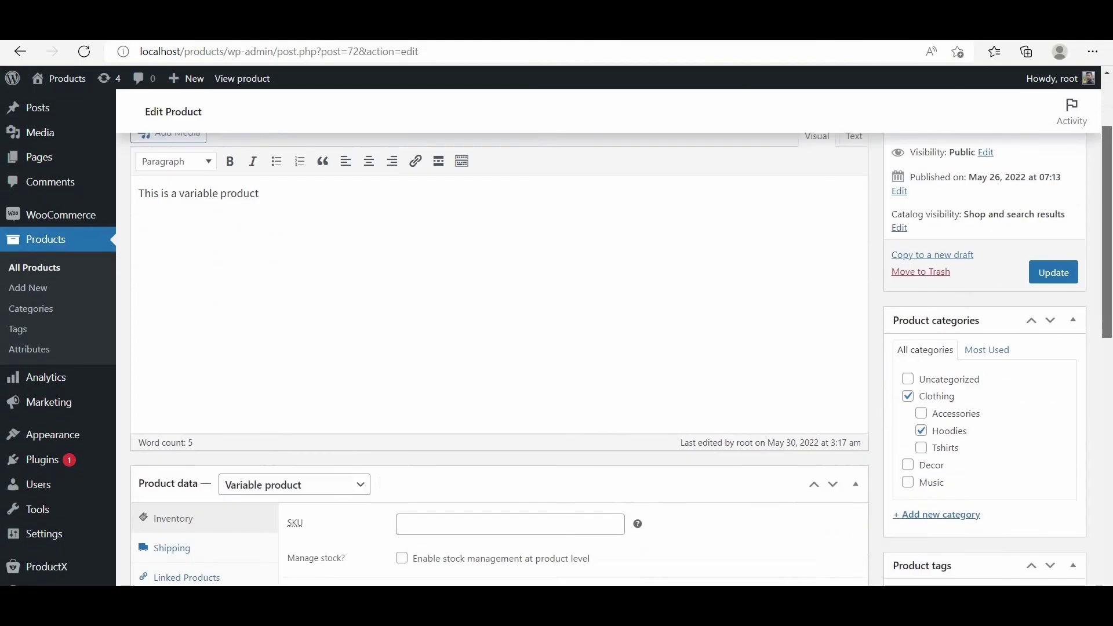
scroll(364, 403, down, 5)
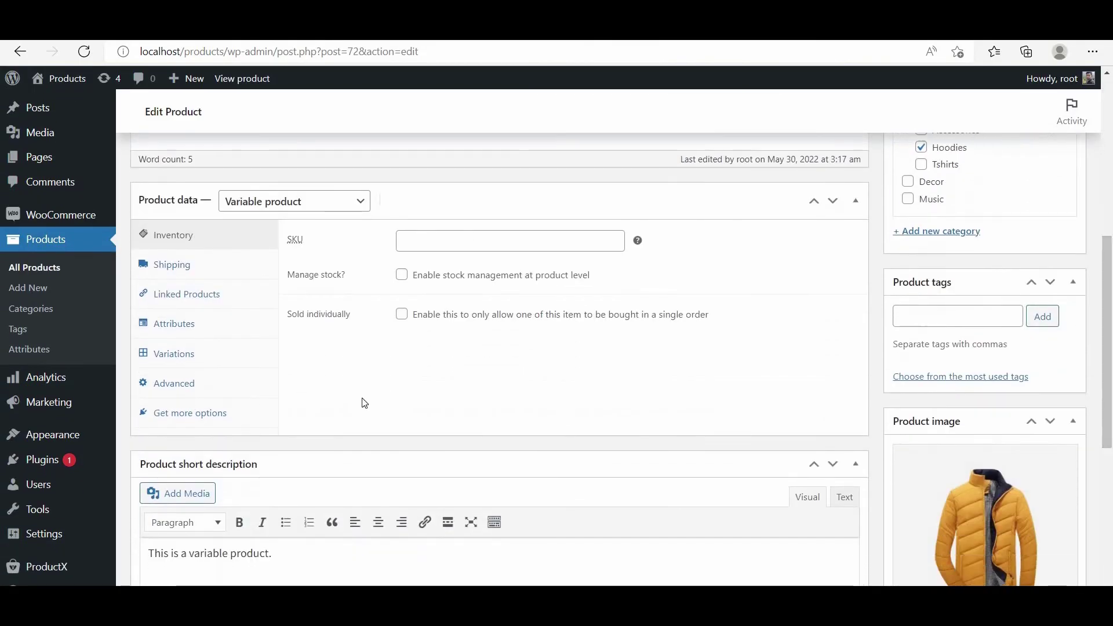
Step: Add the Color attribute to the jacket with Blue, Green, Red and Yellow, used for variations
click(201, 338)
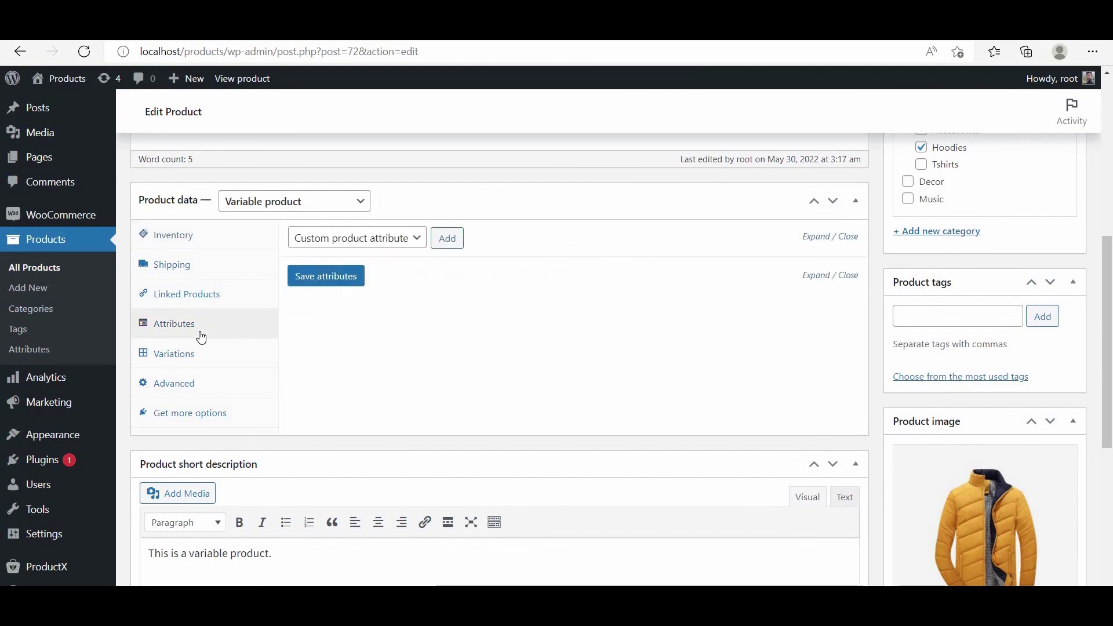
click(348, 238)
click(348, 273)
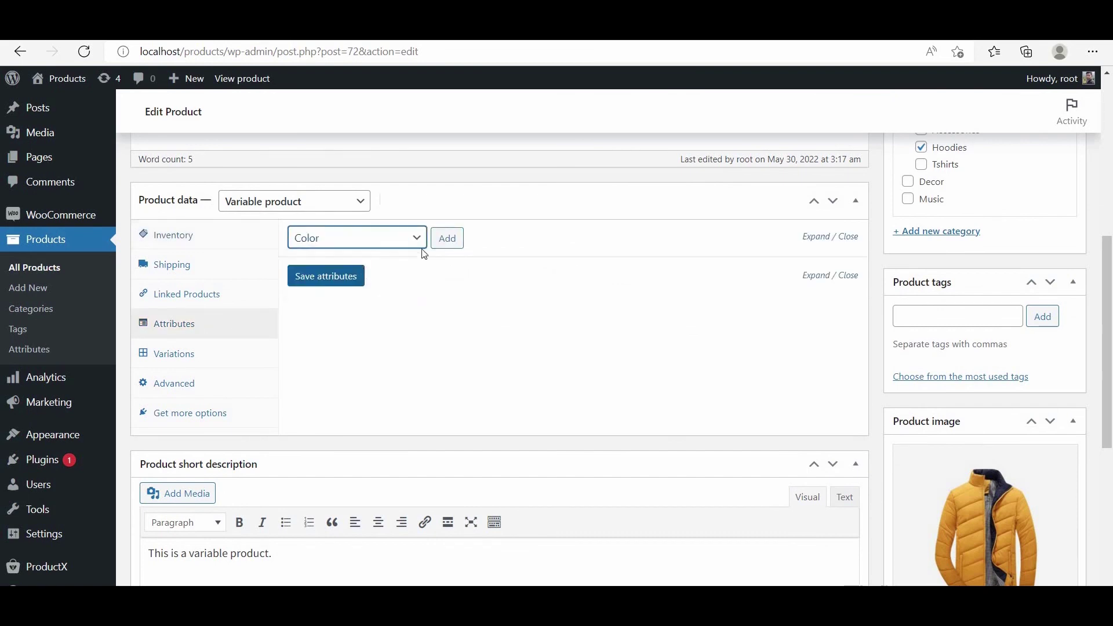
click(443, 242)
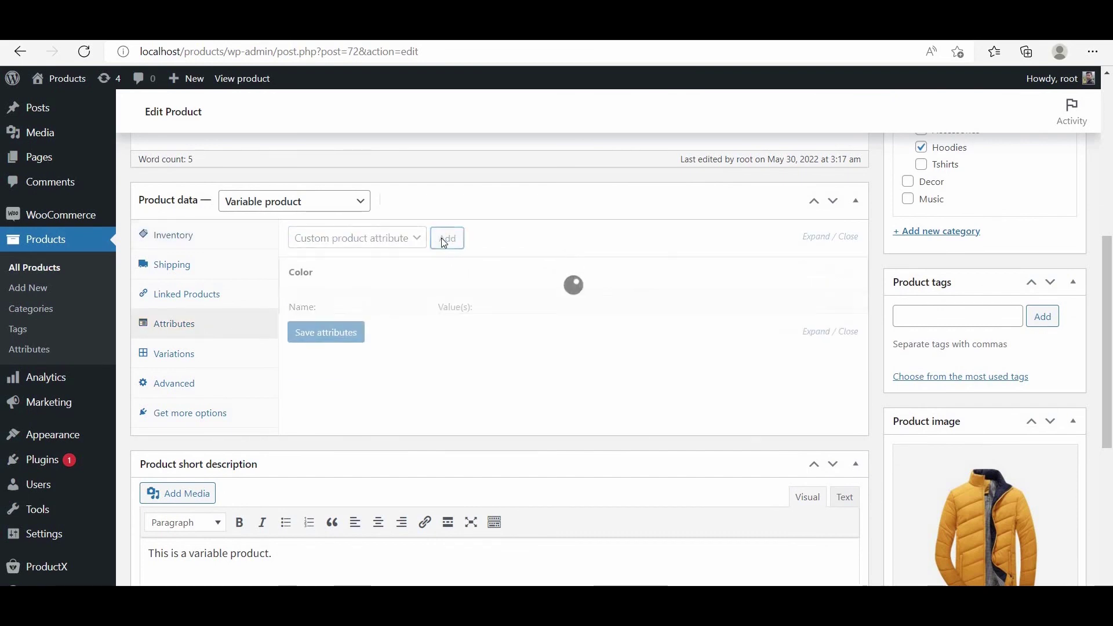
click(473, 328)
click(474, 359)
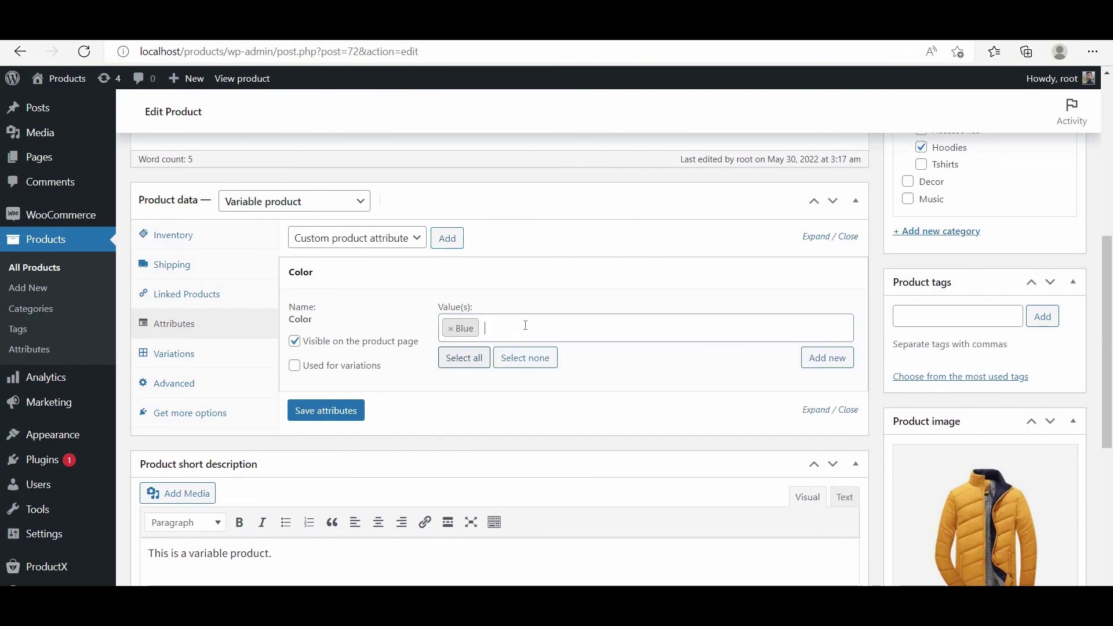
click(524, 328)
click(524, 377)
click(526, 328)
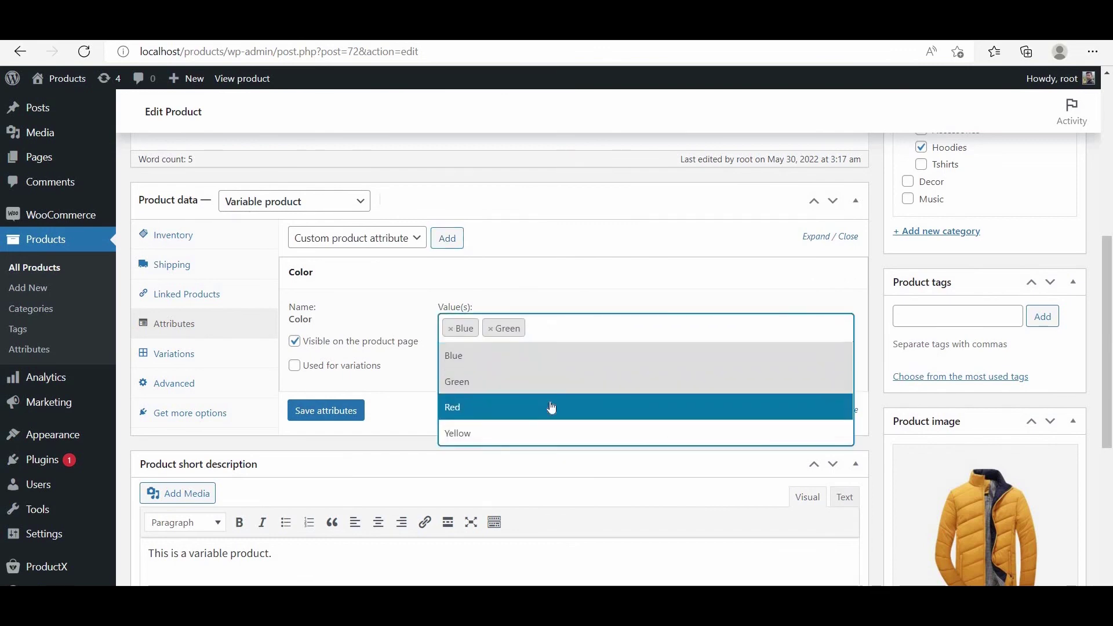
click(549, 407)
click(568, 328)
click(587, 431)
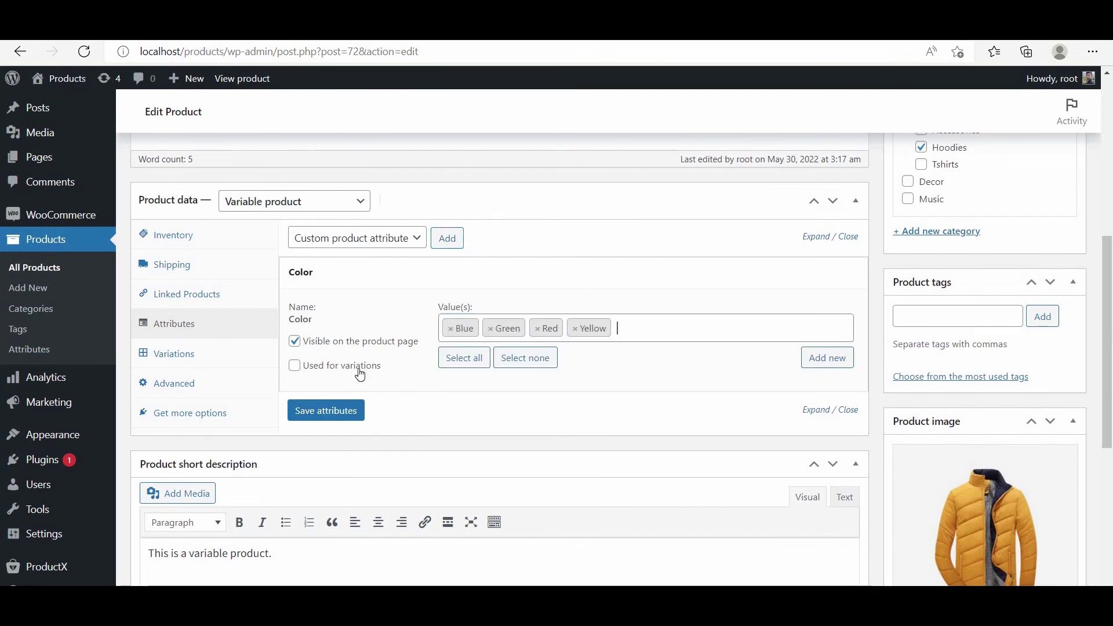
click(294, 366)
click(349, 412)
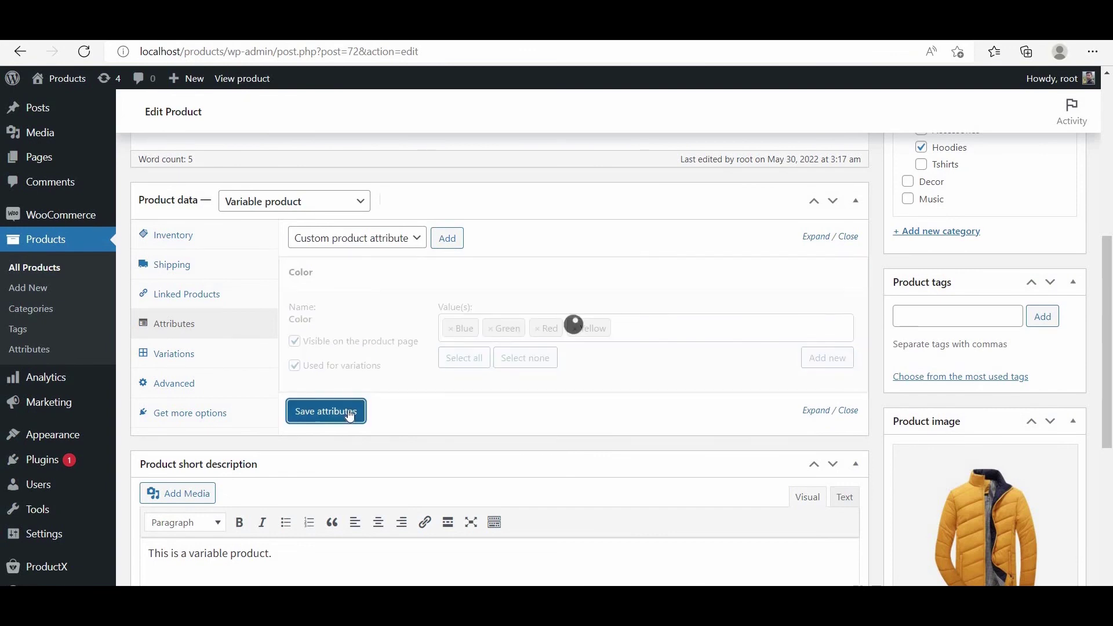
Step: Add the Size attribute with Large, Medium and Small, used for variations, and save attributes
click(416, 239)
click(409, 289)
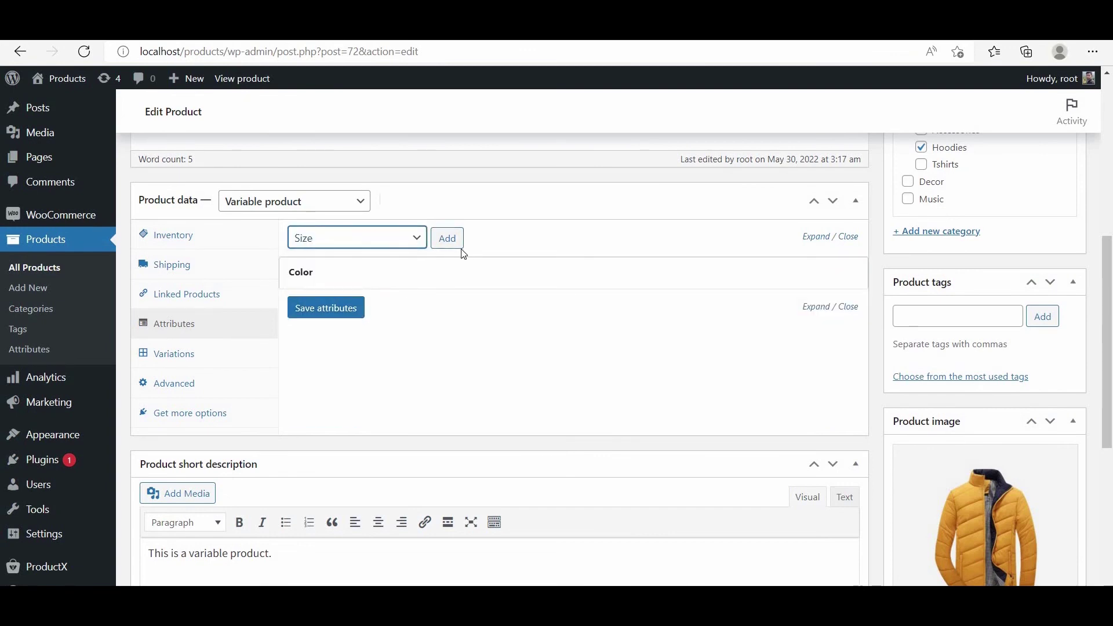
click(449, 241)
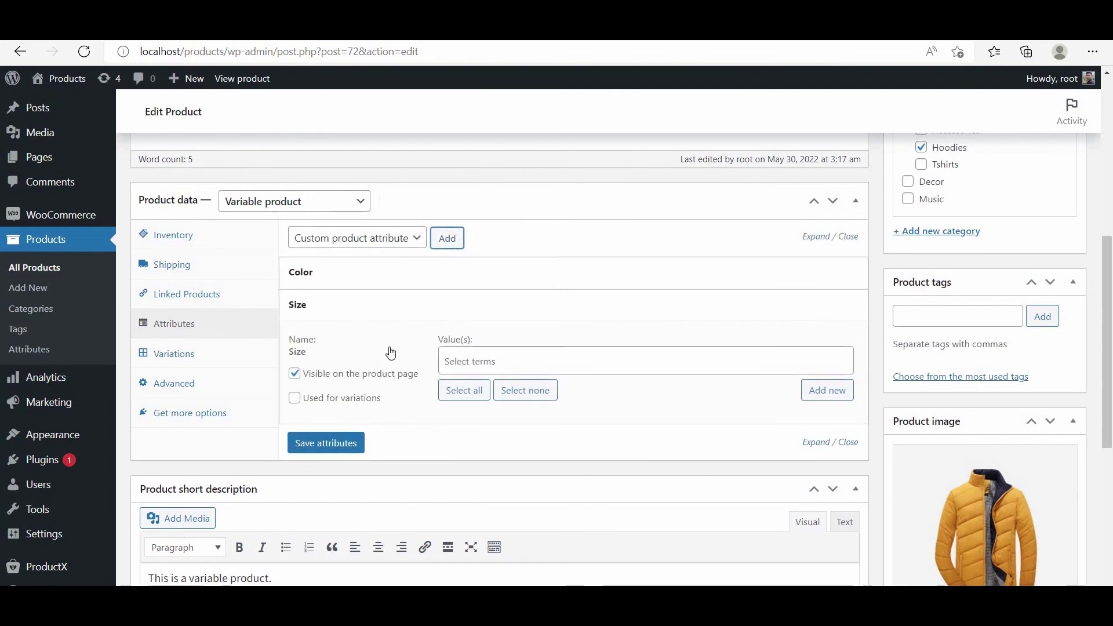
click(368, 400)
click(475, 362)
click(472, 387)
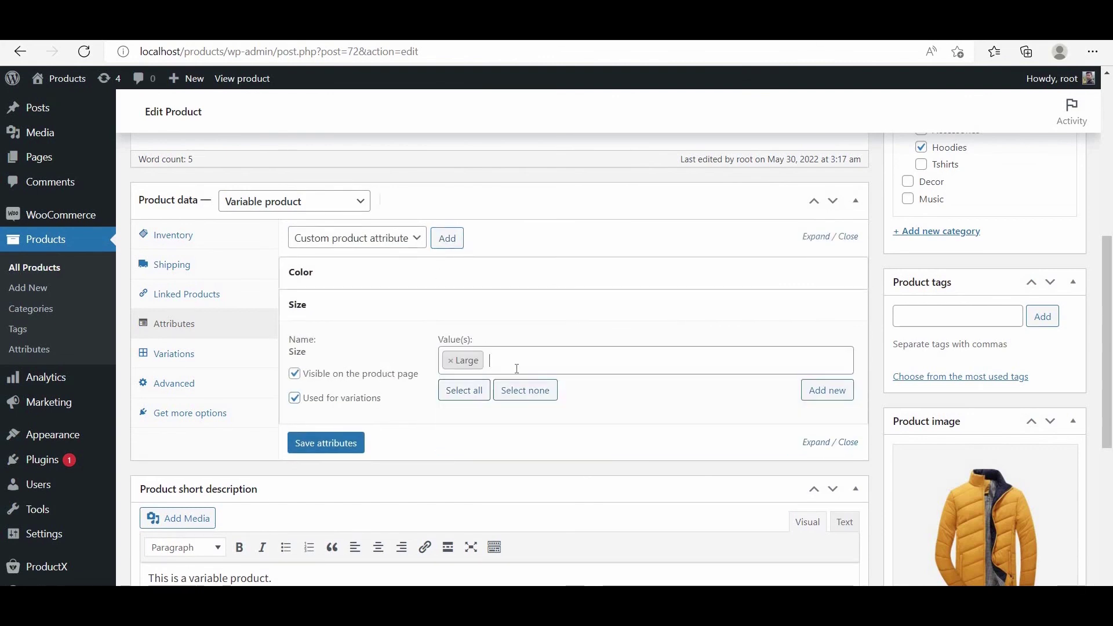
click(504, 361)
click(512, 414)
click(556, 361)
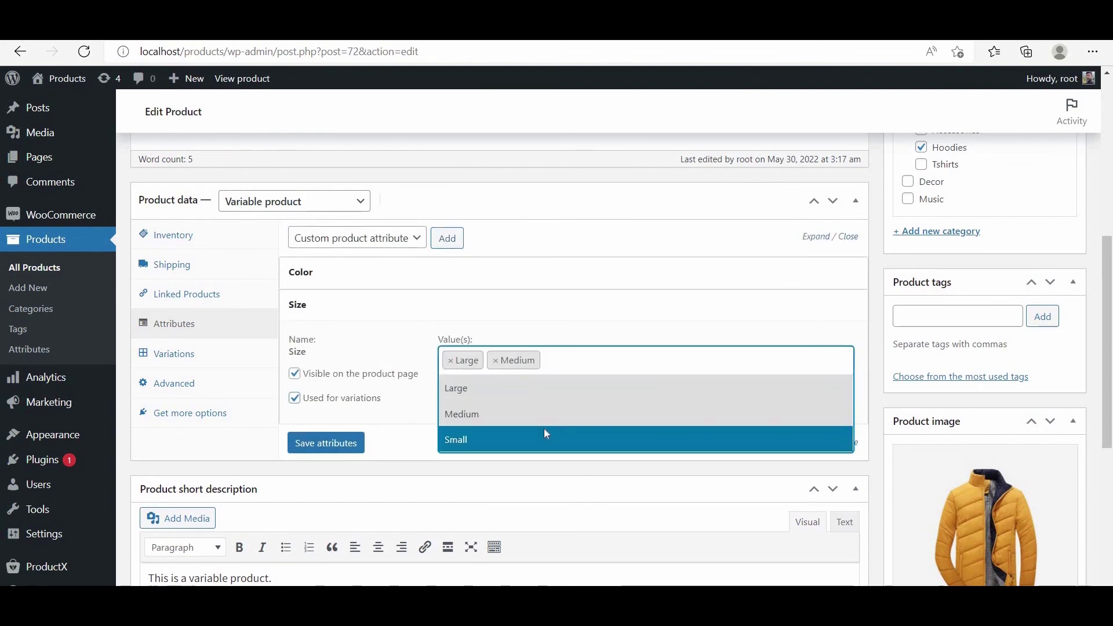
click(543, 436)
click(361, 450)
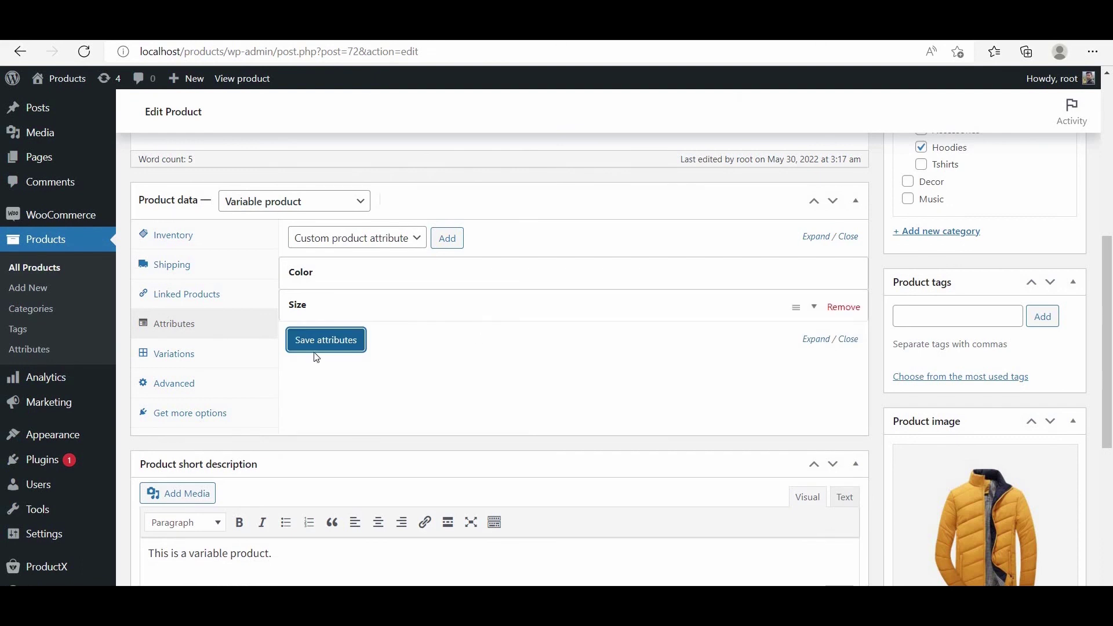
click(236, 361)
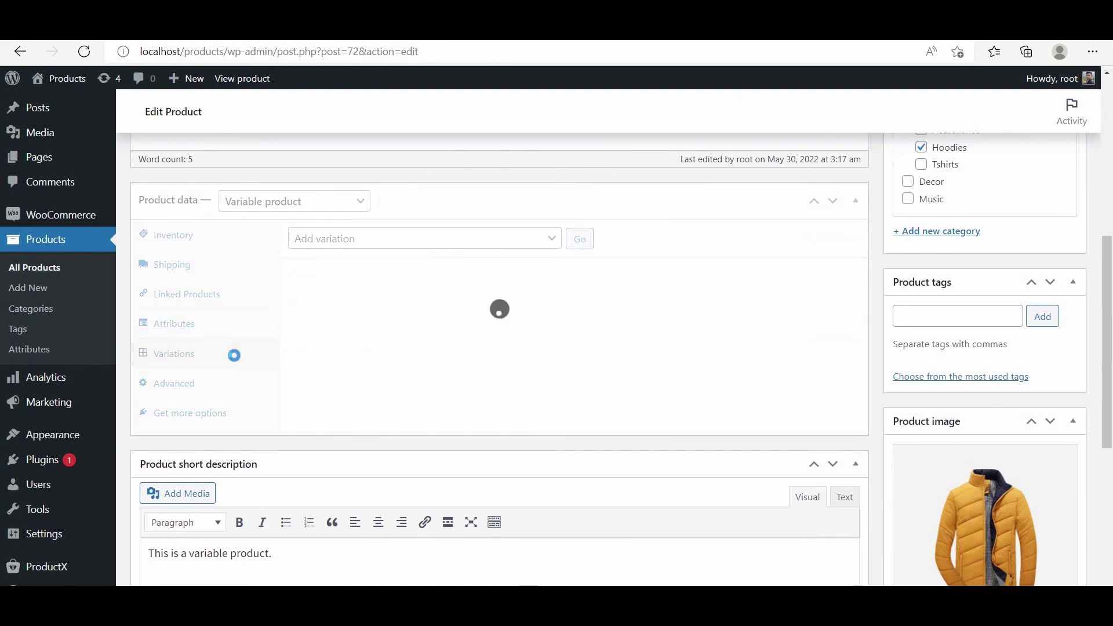
Step: Create variations from all attributes, confirming the 12 Color/Size combinations
click(373, 244)
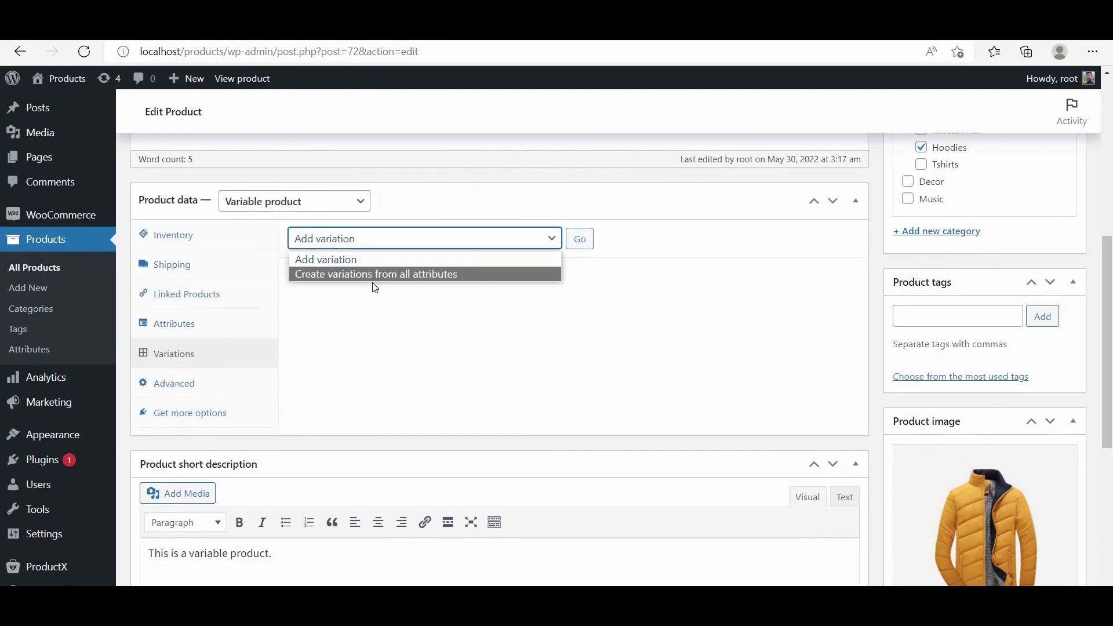
click(374, 275)
click(577, 239)
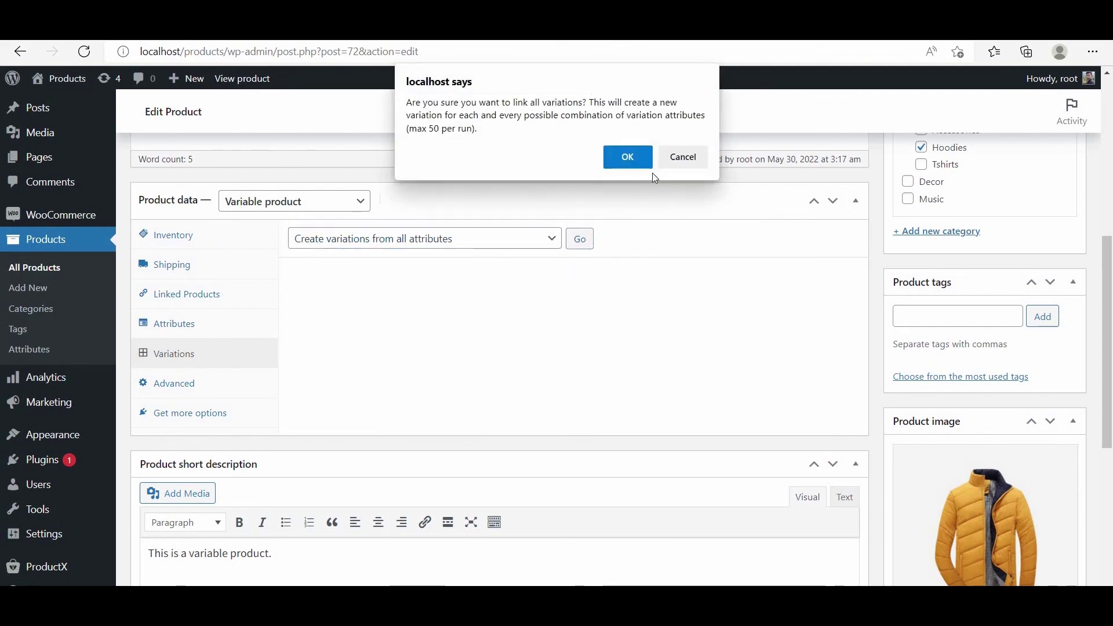
click(627, 157)
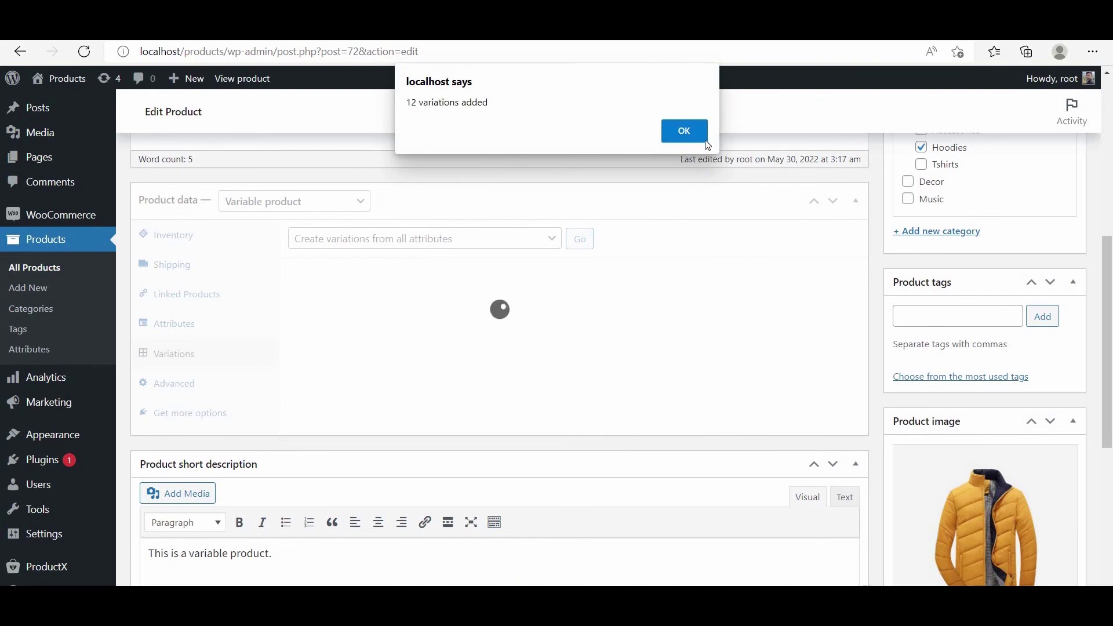
click(699, 130)
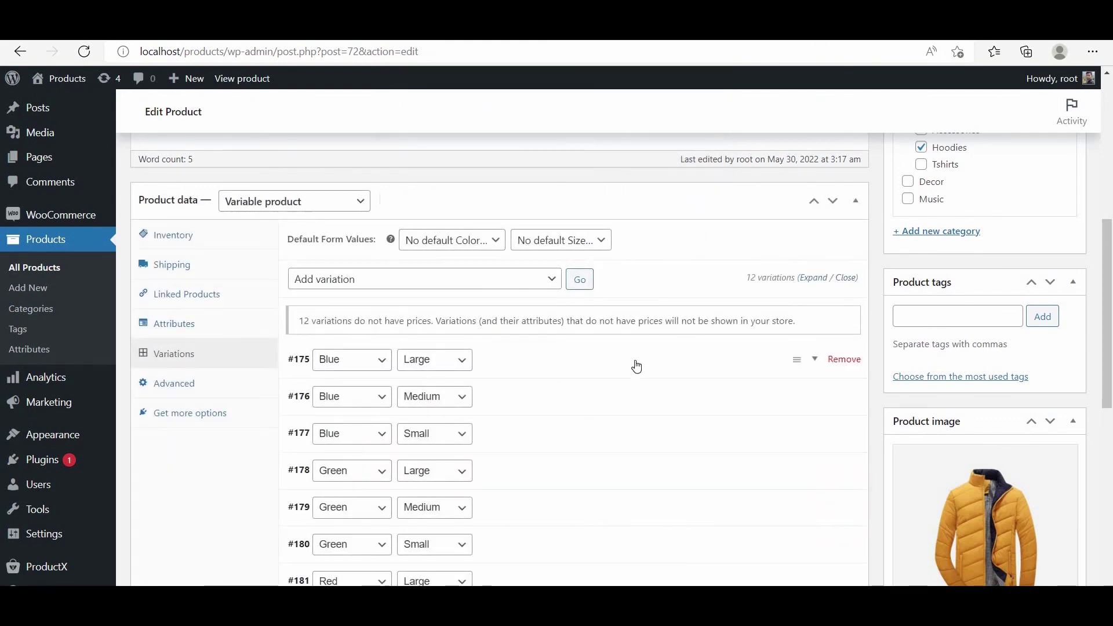
click(636, 365)
Step: Give the Blue Large variation the blue jacket image and a regular price of 45
scroll(392, 353, down, 1)
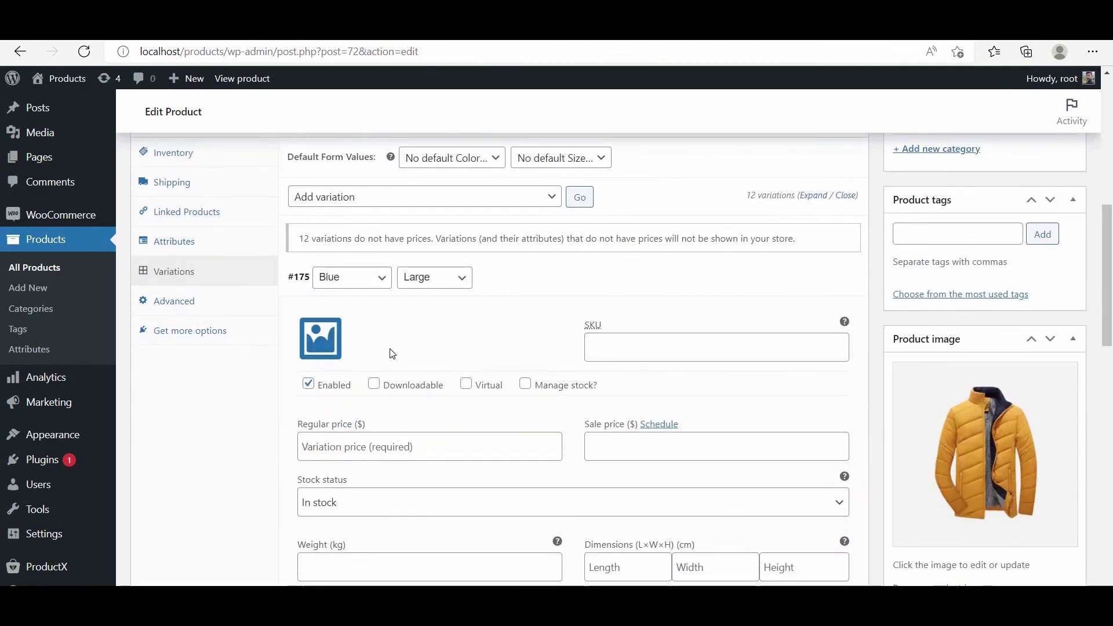
click(323, 348)
click(378, 279)
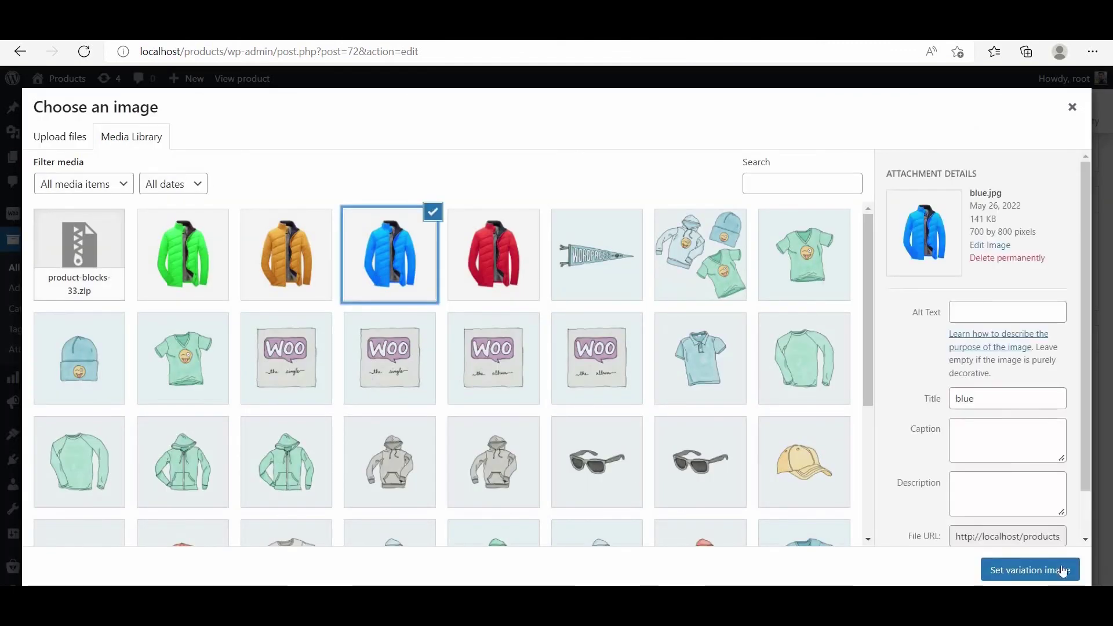
click(1044, 570)
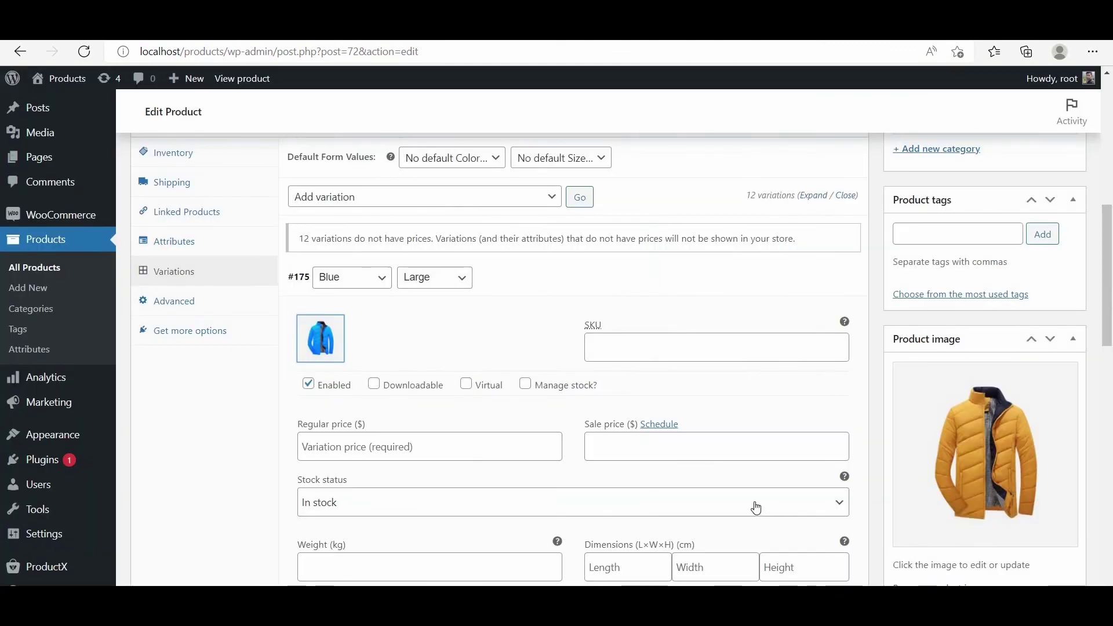
click(457, 438)
text(45)
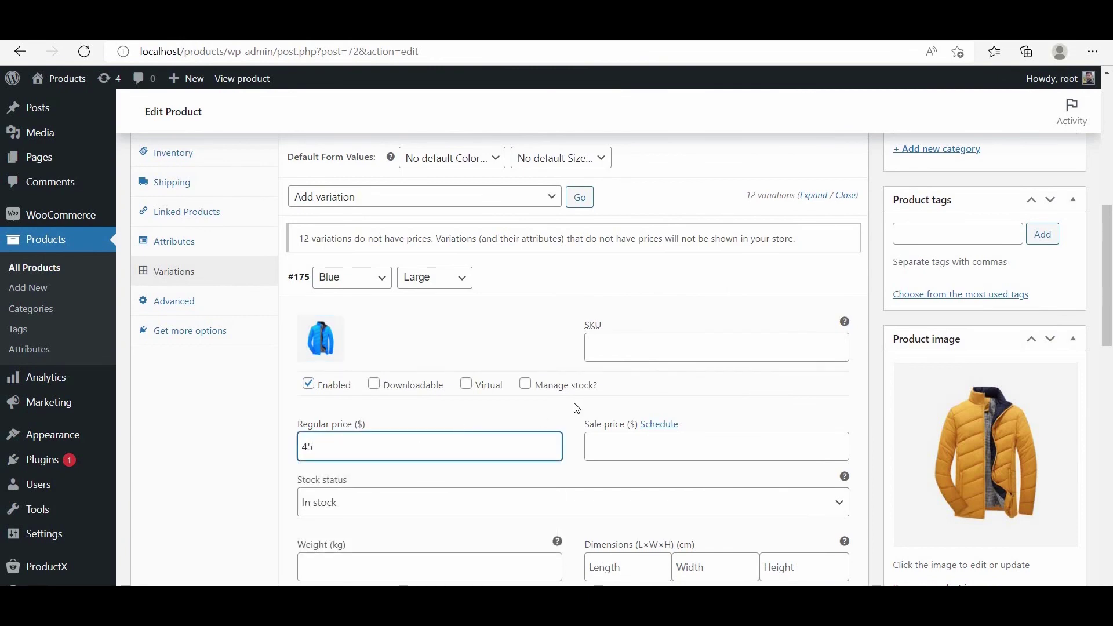
scroll(573, 414, down, 7)
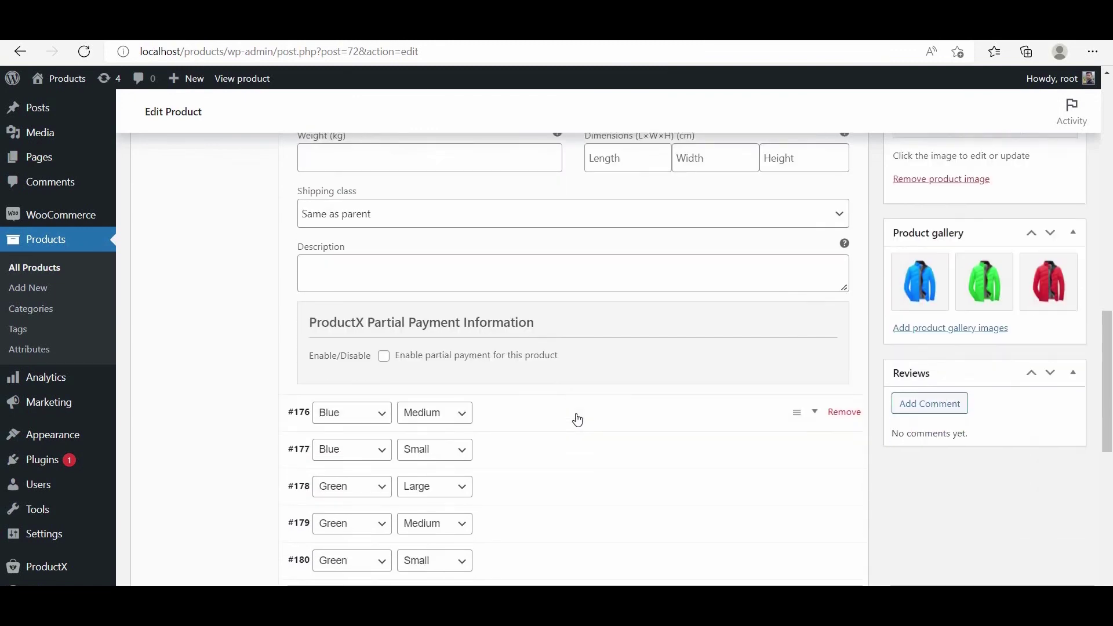
Step: Set the blue jacket picture as the next variation's image and save the variations
click(321, 473)
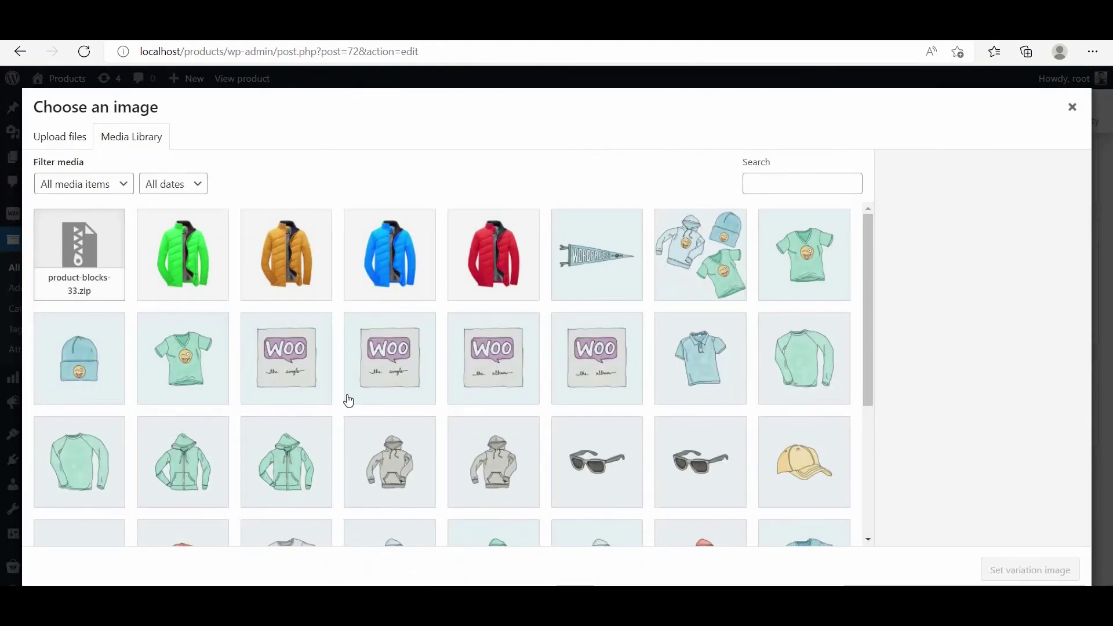
click(396, 260)
click(1026, 570)
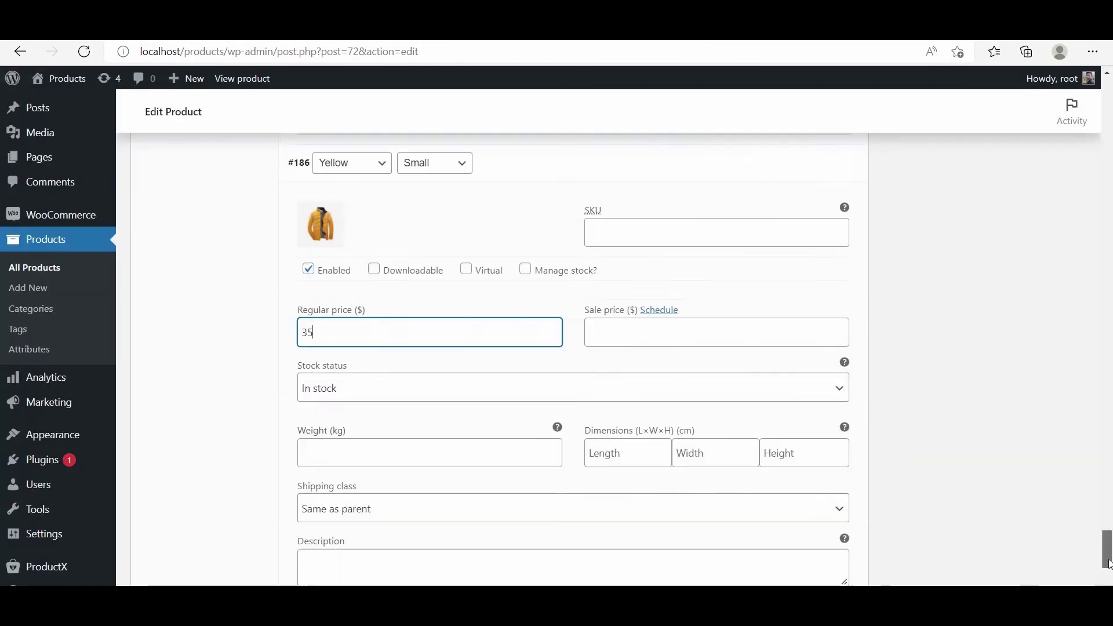
scroll(479, 504, down, 4)
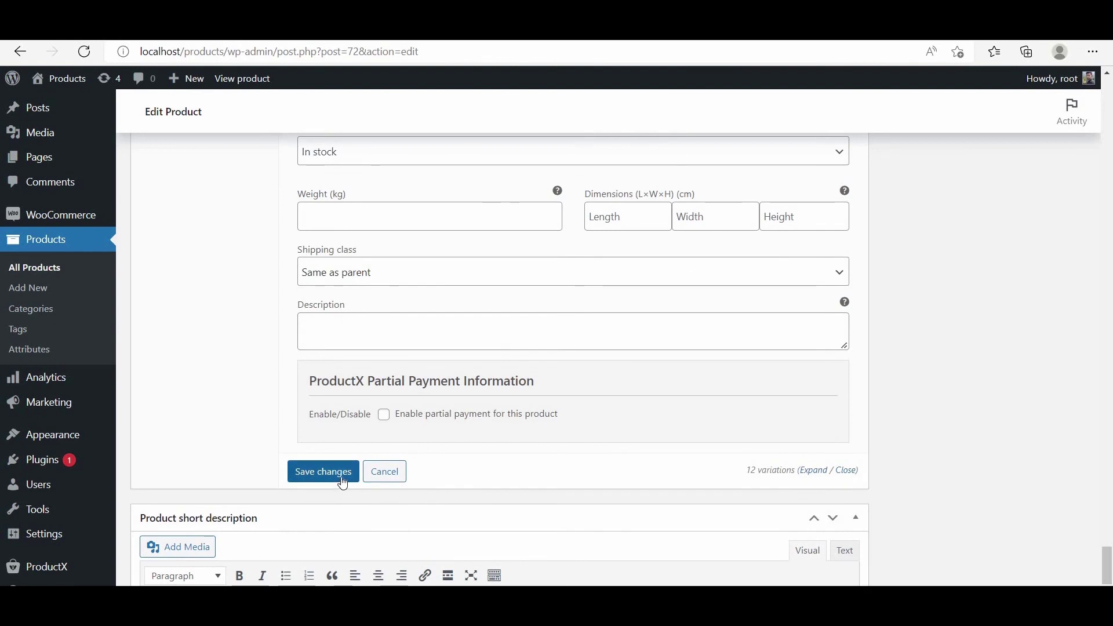
click(340, 473)
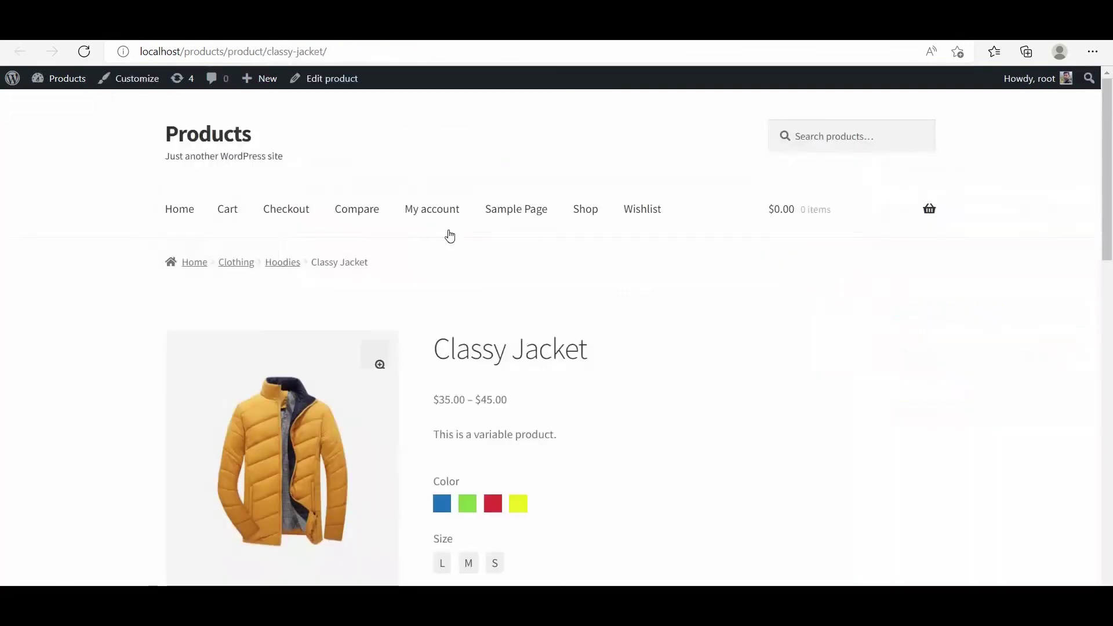
Step: Try the blue, green and red swatches, then pick size S on the Classy Jacket page
click(444, 423)
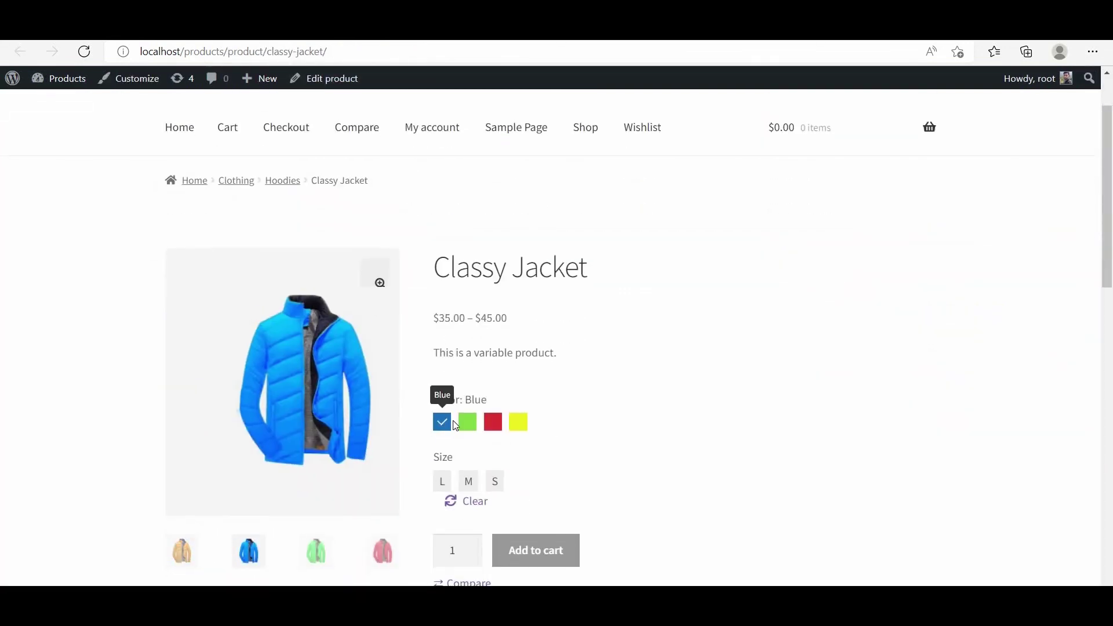
click(470, 424)
click(492, 423)
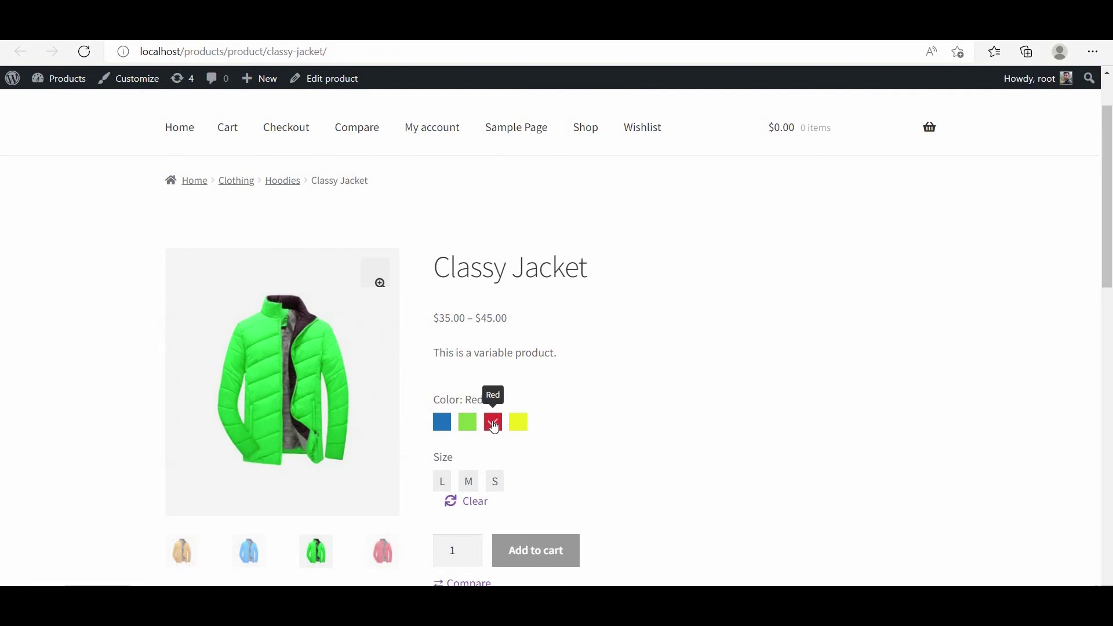
click(495, 482)
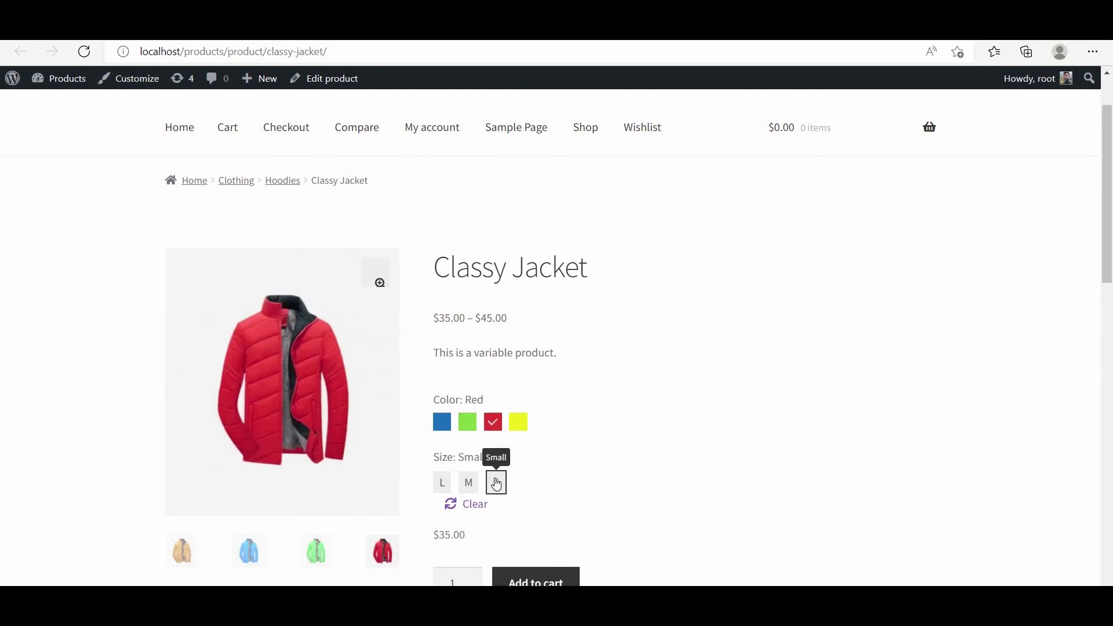
scroll(509, 480, down, 1)
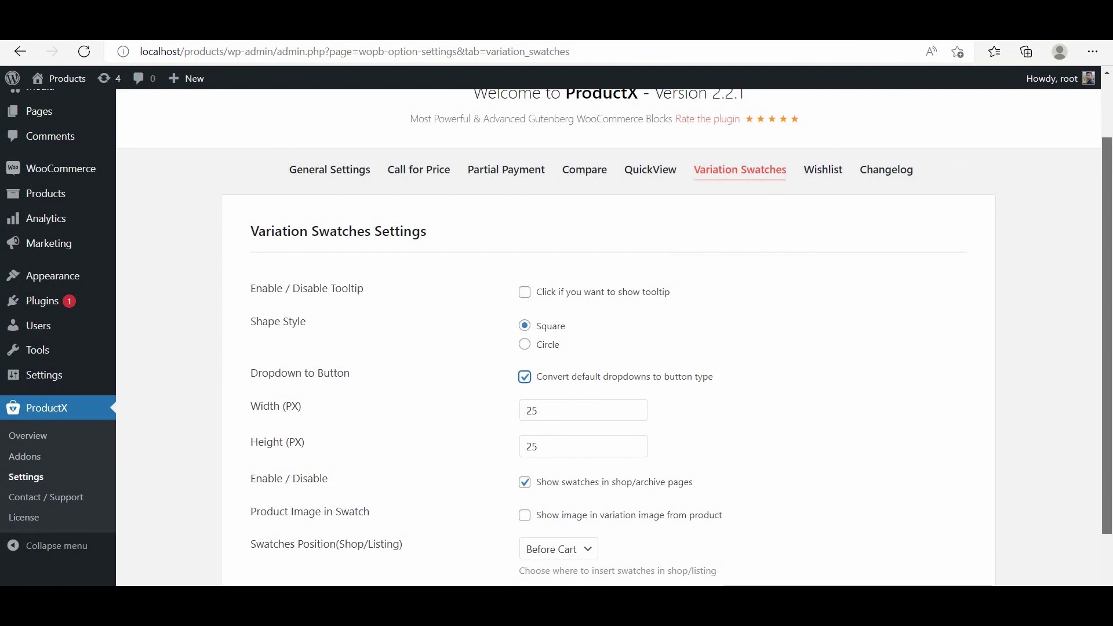
scroll(1061, 246, down, 1)
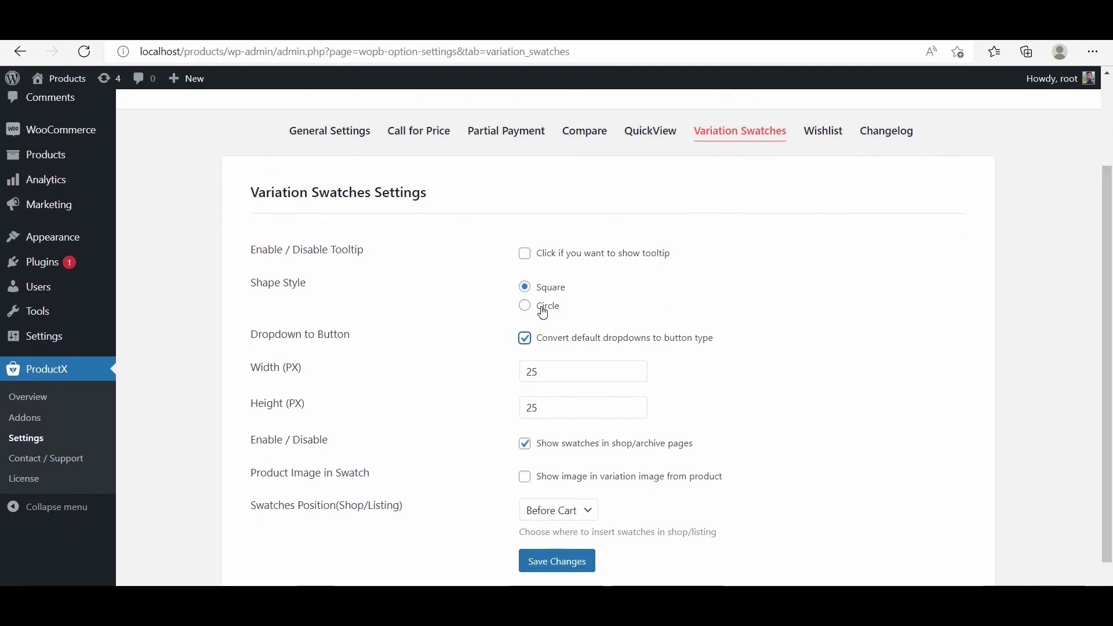
Step: Turn on swatch tooltips, set swatch width and height to 35 px, save, then clear the jacket's selection
click(526, 256)
double_click(524, 371)
text(3)
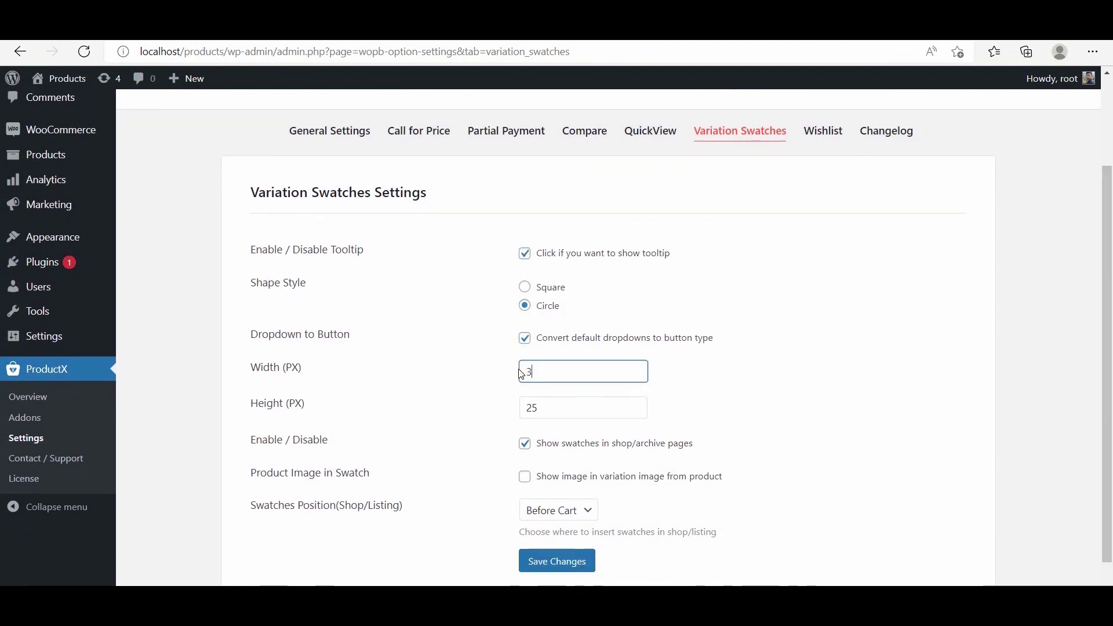
text(5)
click(548, 408)
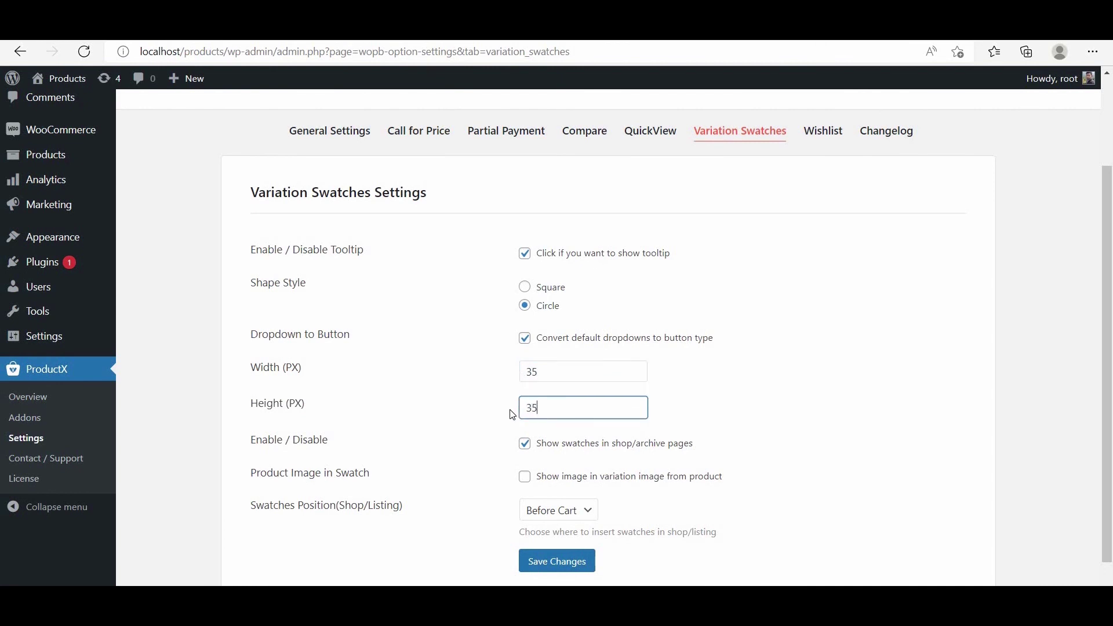
text(35)
scroll(651, 459, down, 1)
click(582, 510)
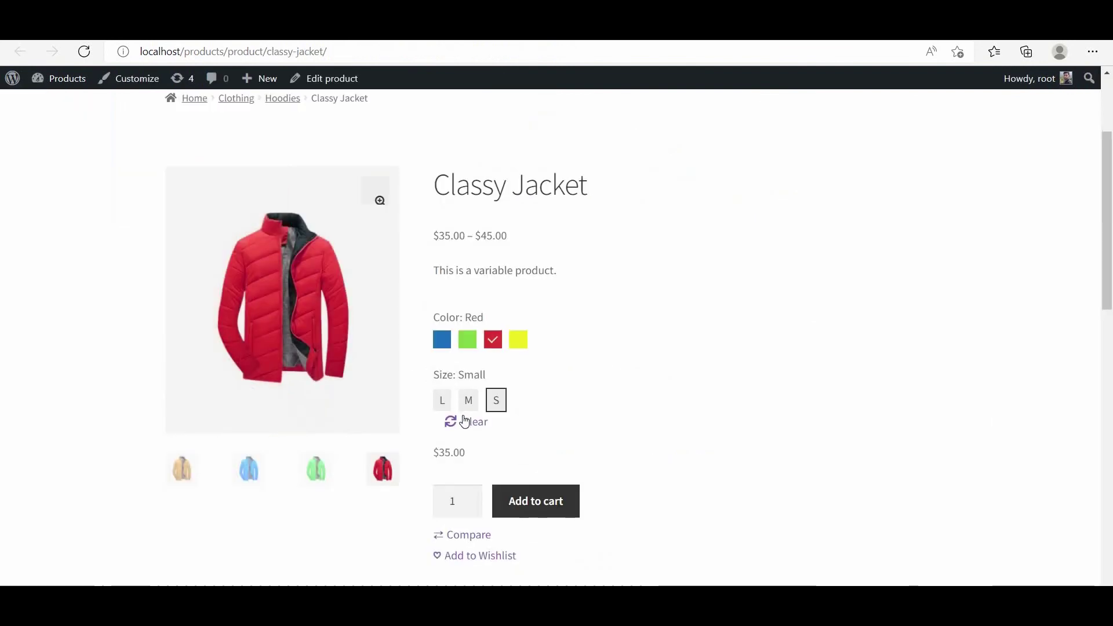
click(461, 420)
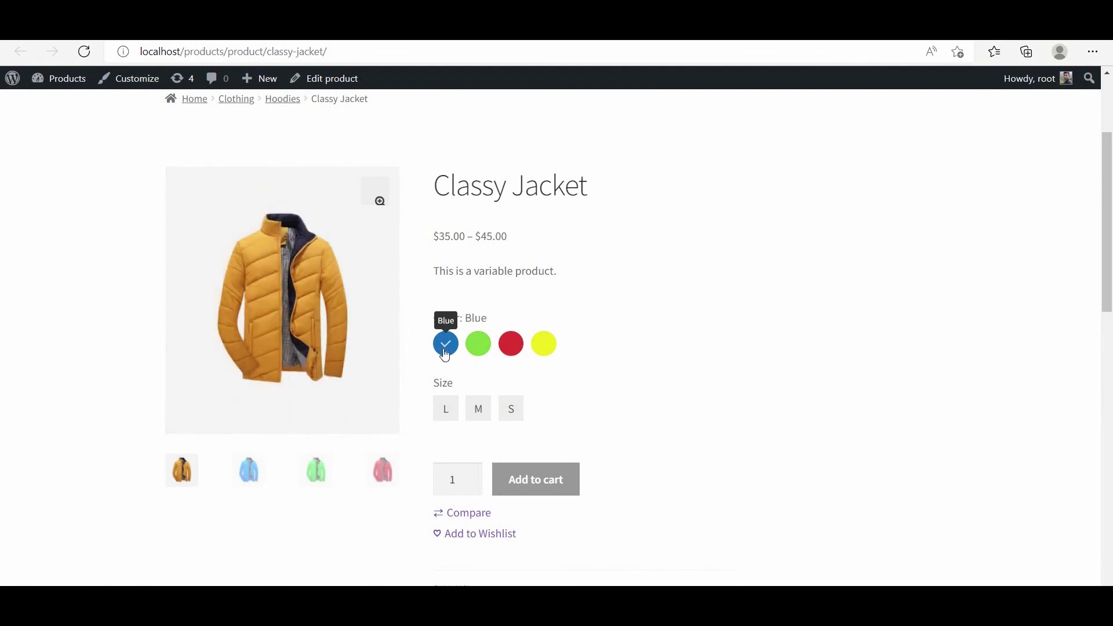
Step: Switch the Classy Jacket's larger round swatches to green, then red, and scroll back to the top
click(478, 345)
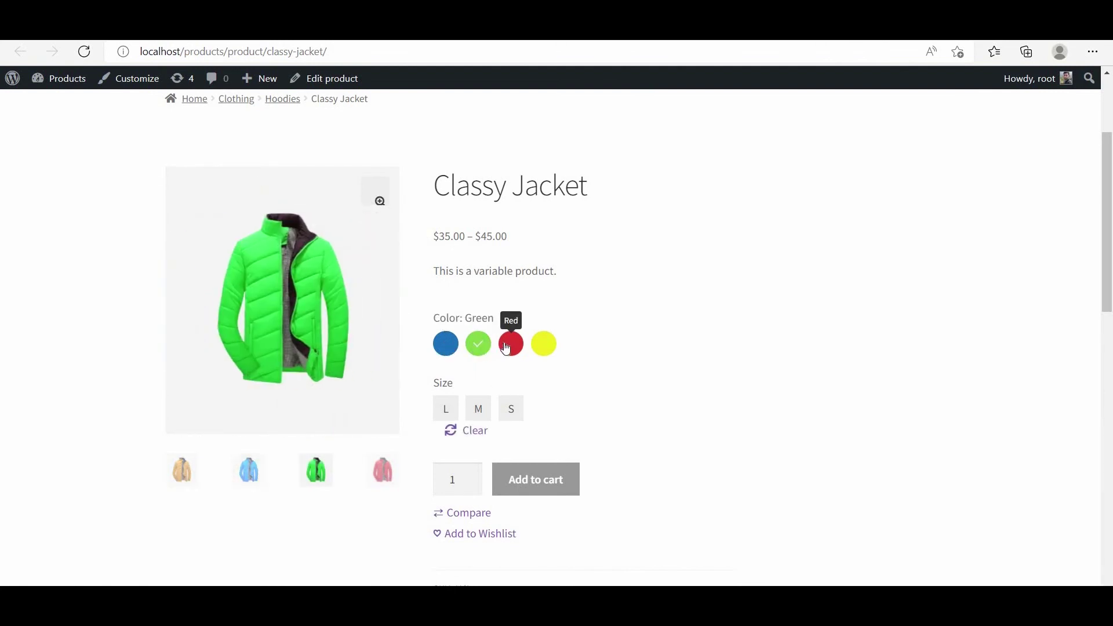
click(506, 346)
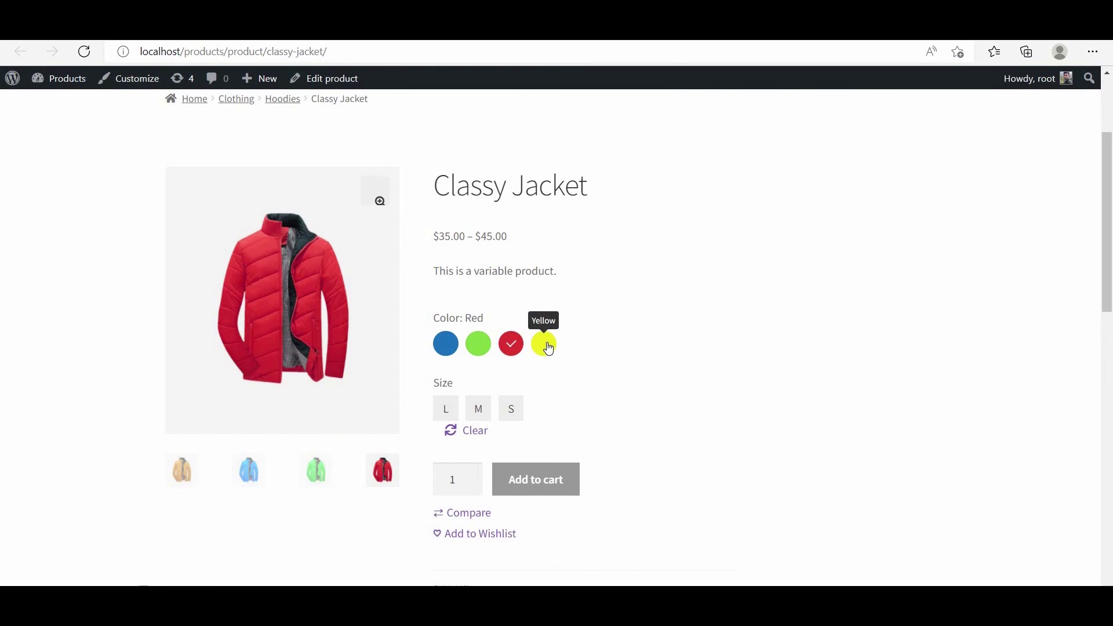
scroll(309, 133, up, 3)
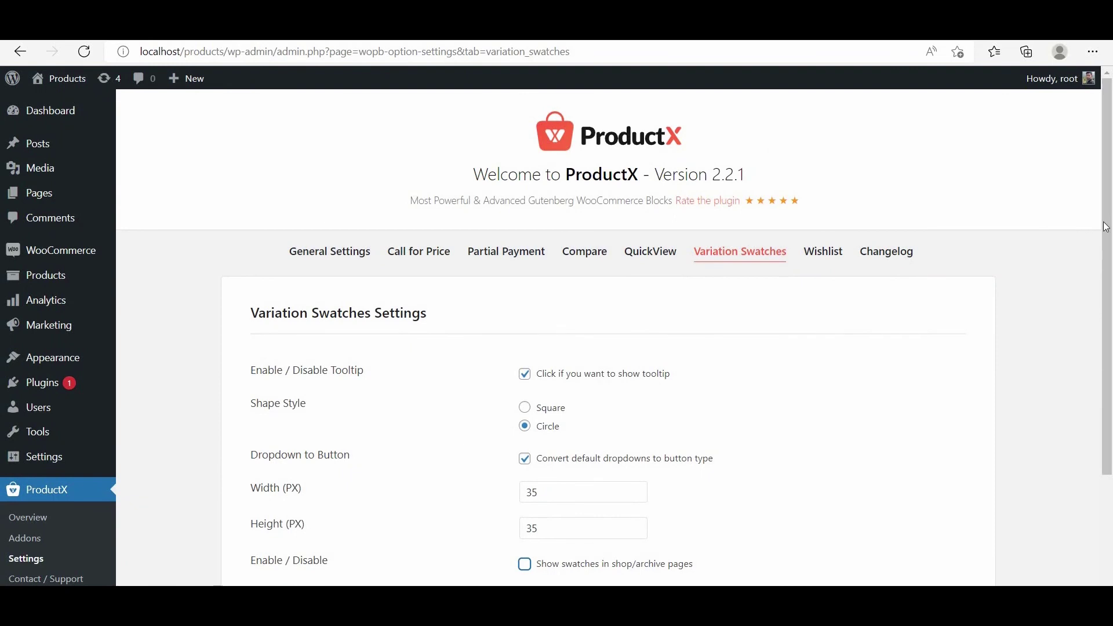
Step: Save the Variation Swatches settings with shop/archive swatches ticked and the position left at Before Cart
scroll(1107, 229, down, 1)
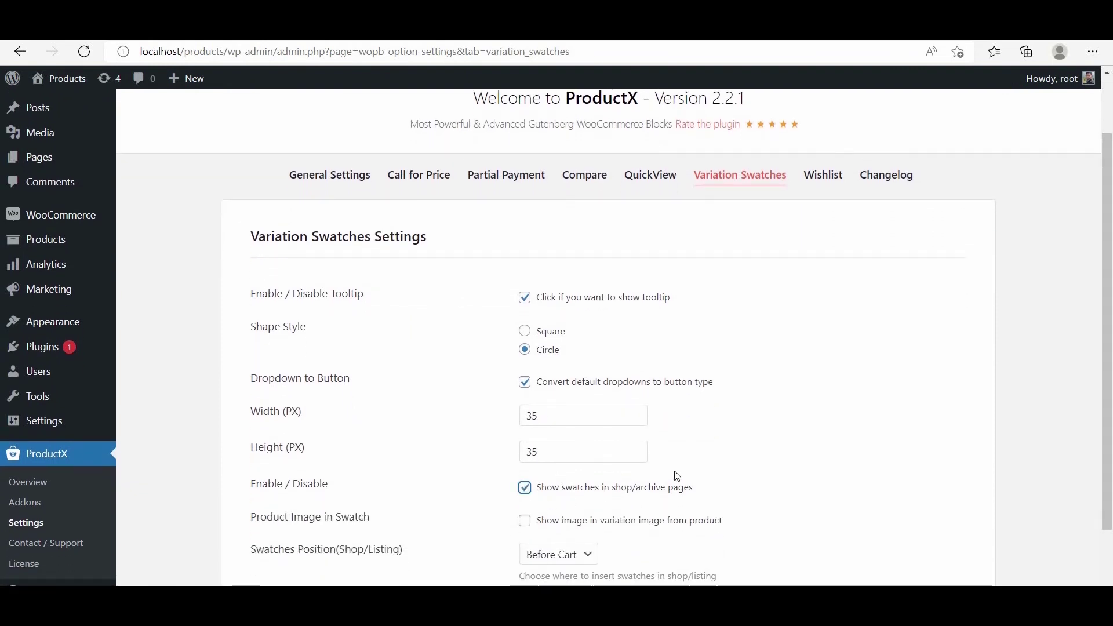
scroll(676, 475, down, 1)
click(575, 515)
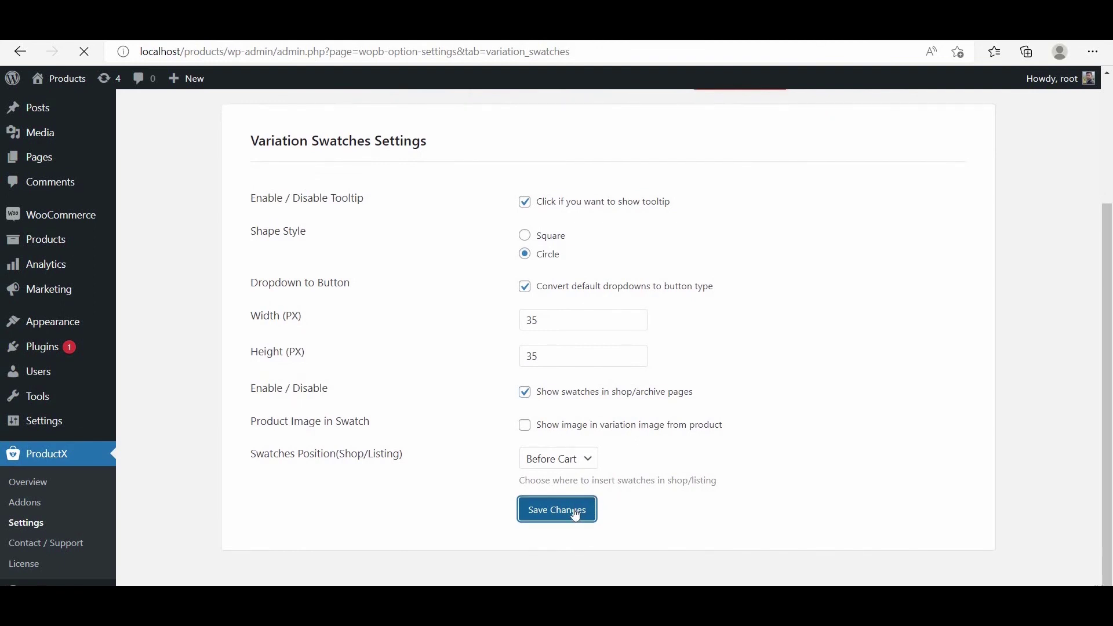
Step: On the Shop page, pick the blue swatch and size S on the Classy Jacket listing
key(ctrl+Tab)
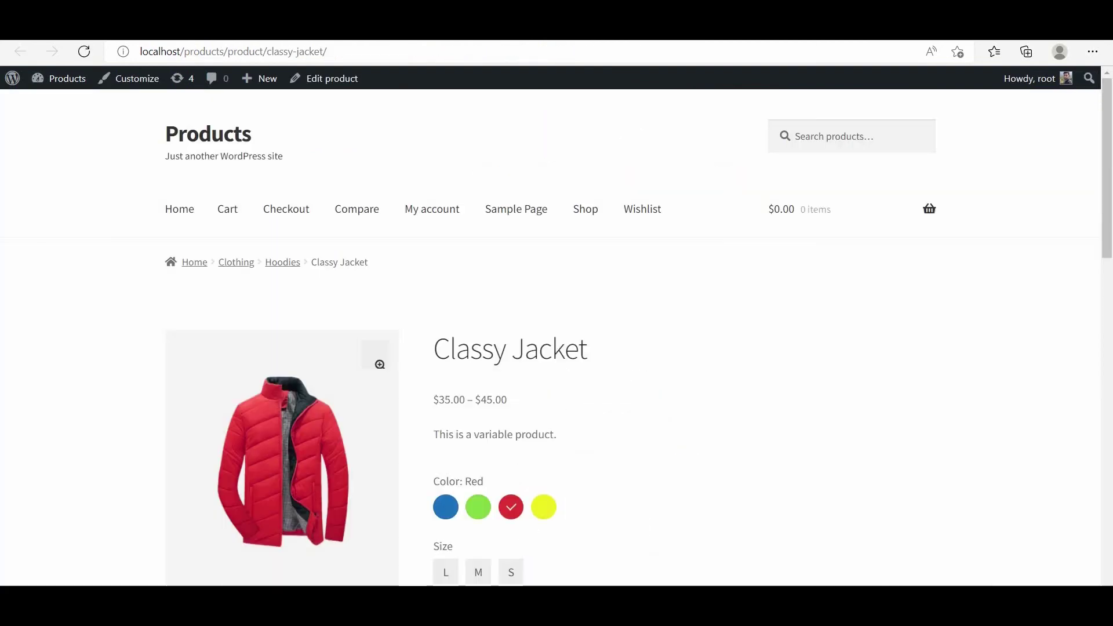
click(587, 209)
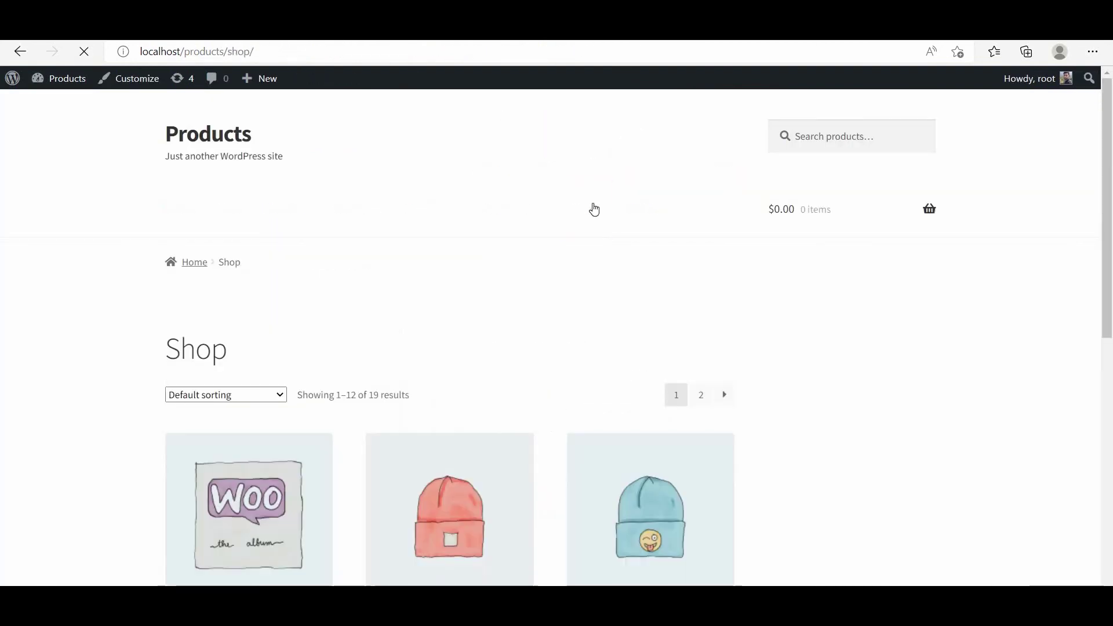
scroll(594, 208, down, 4)
scroll(594, 207, down, 4)
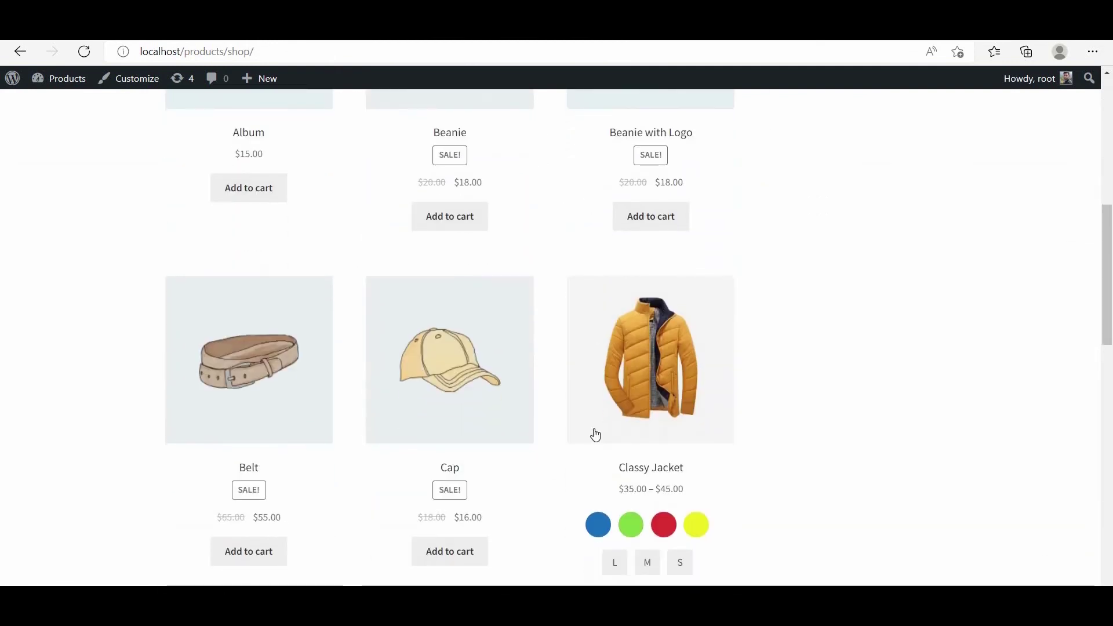
click(598, 525)
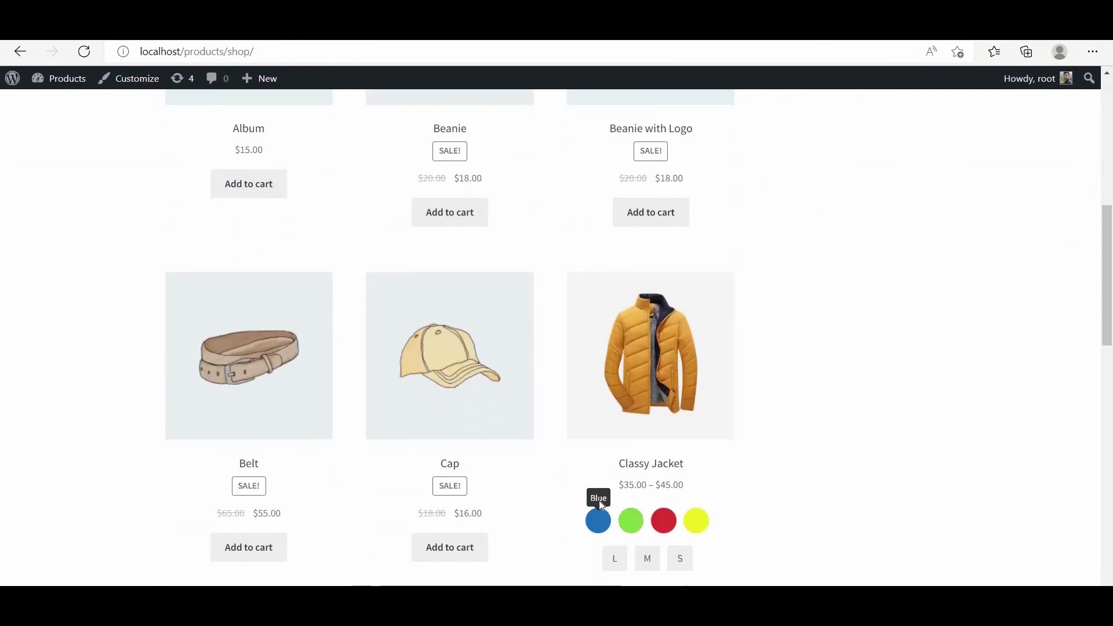
scroll(600, 510, down, 1)
click(679, 506)
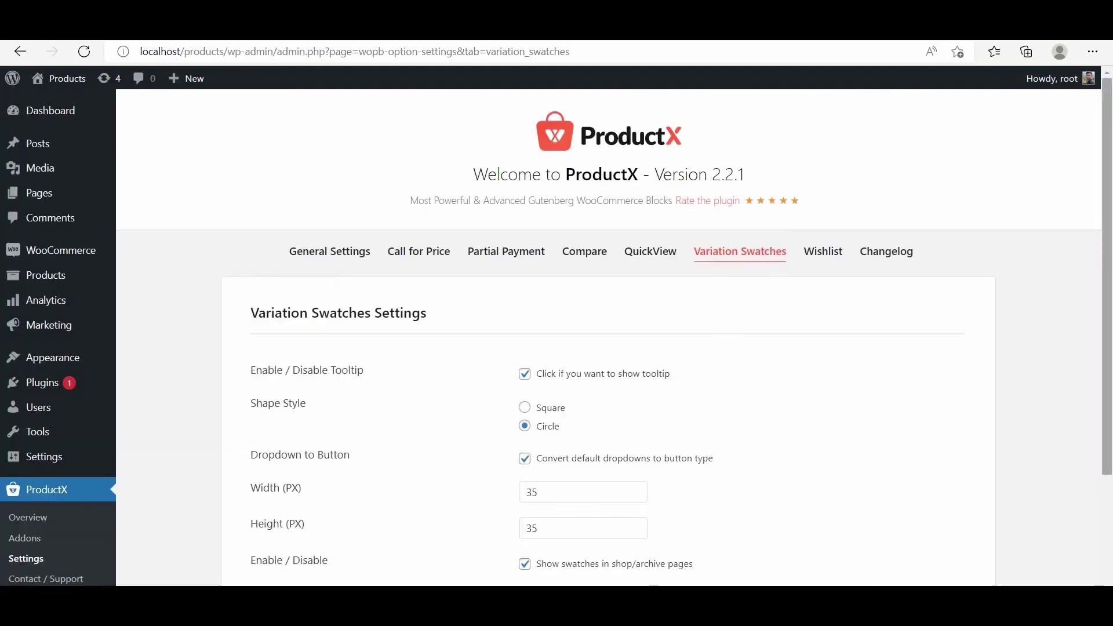
scroll(725, 424, down, 3)
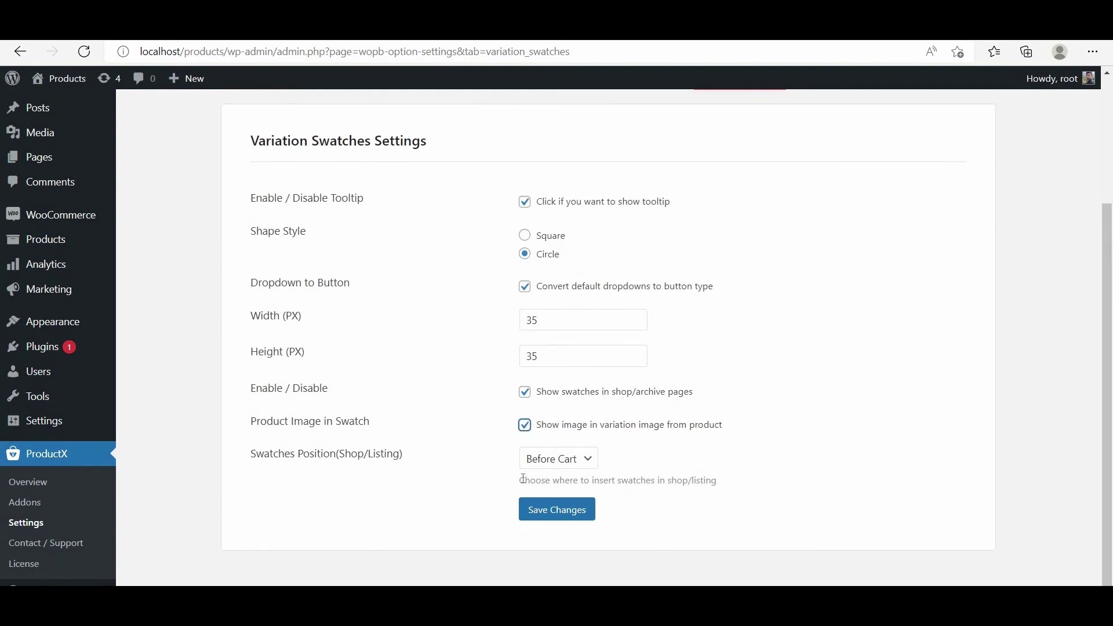
Step: Save the product-image swatch option, then add a Color product attribute of type Image
click(532, 511)
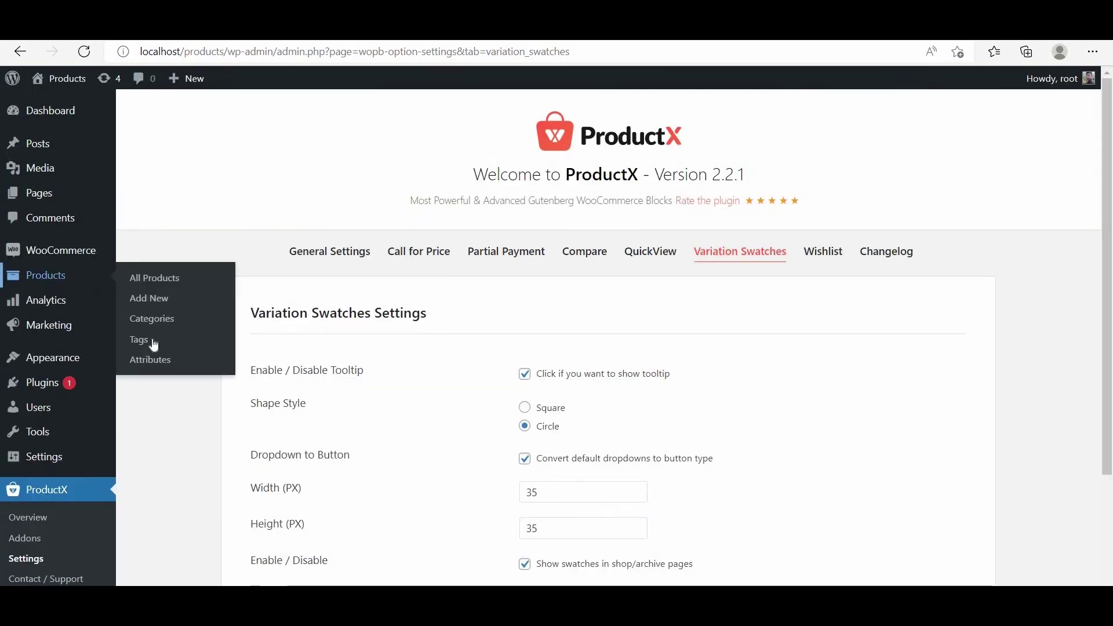
click(152, 360)
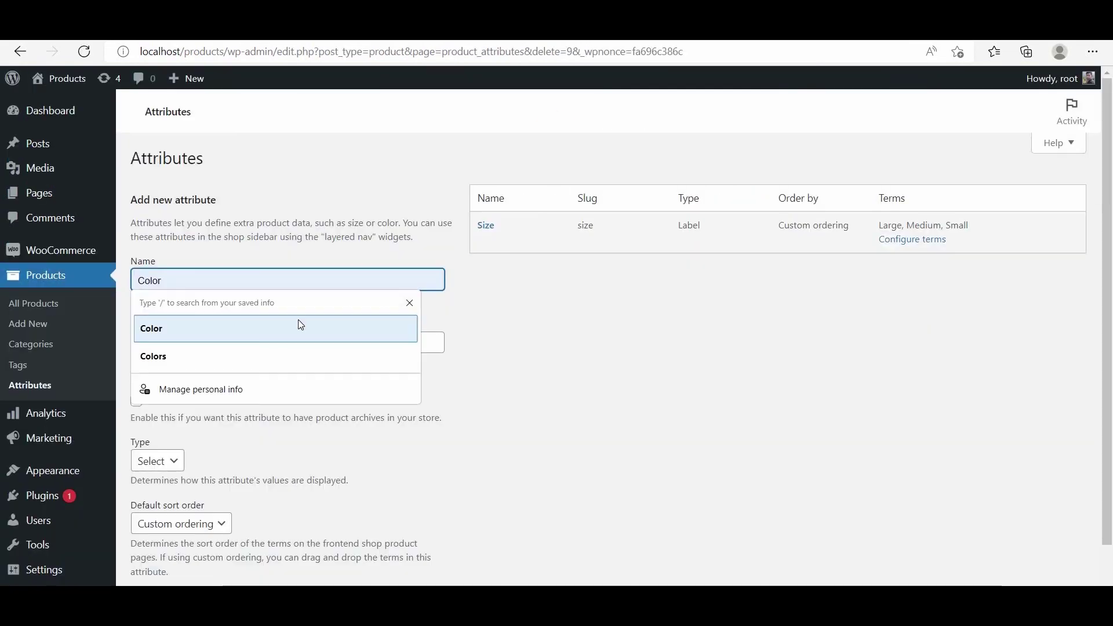
click(313, 324)
scroll(208, 363, down, 1)
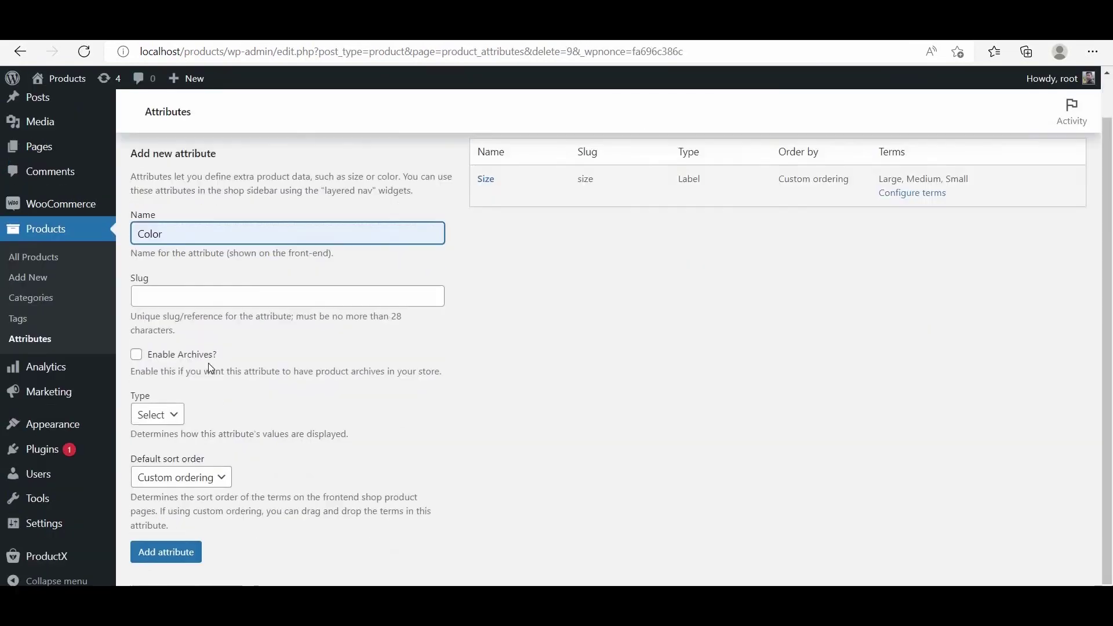
click(177, 401)
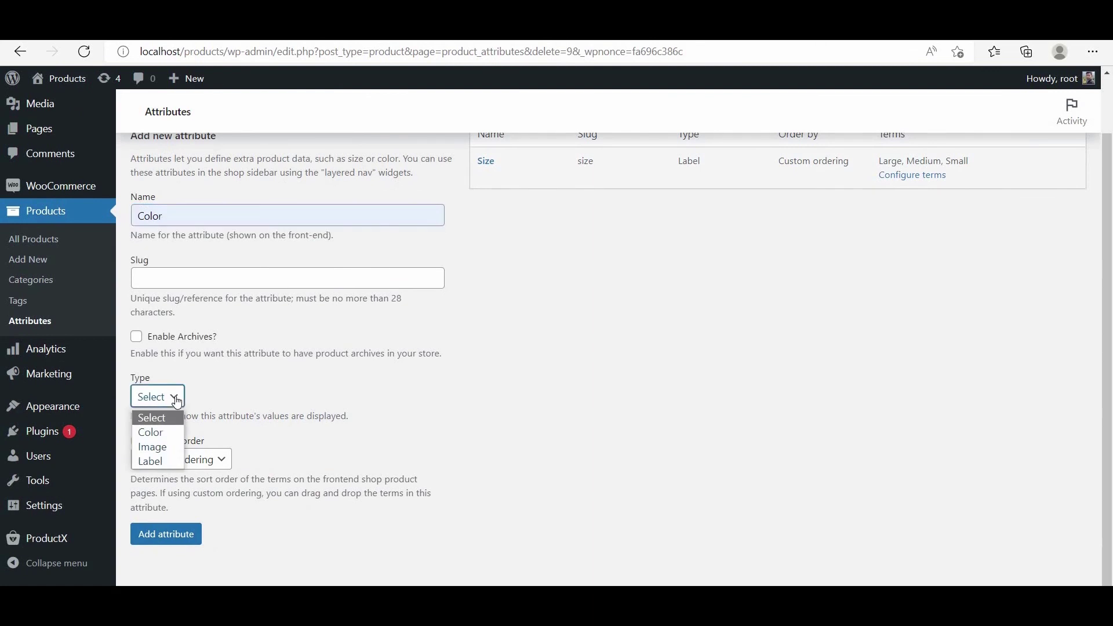
click(168, 446)
click(170, 533)
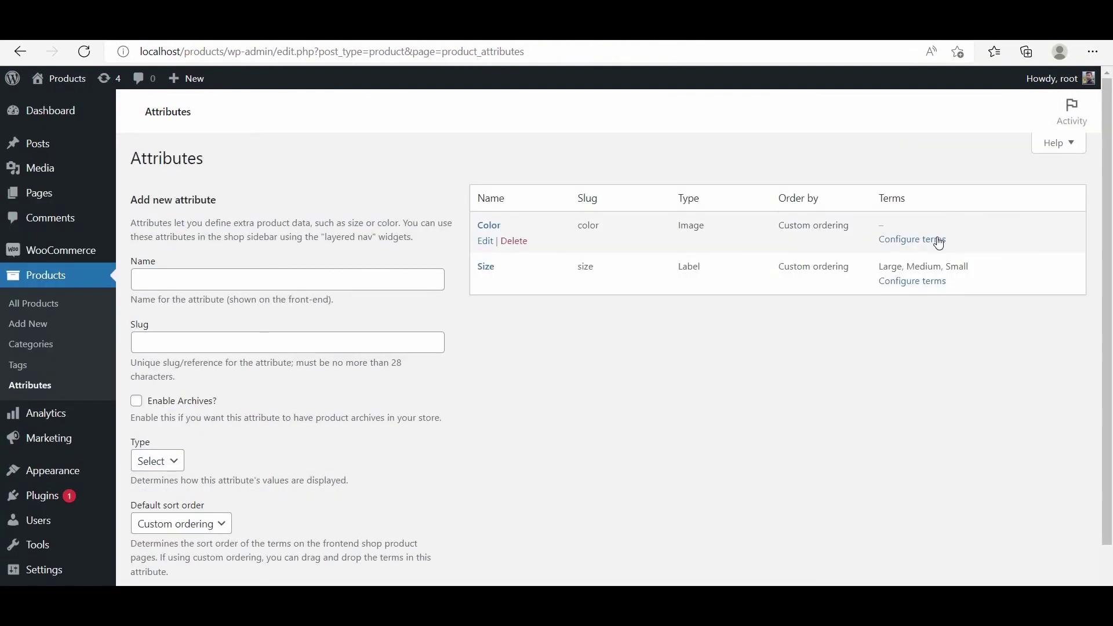
click(938, 239)
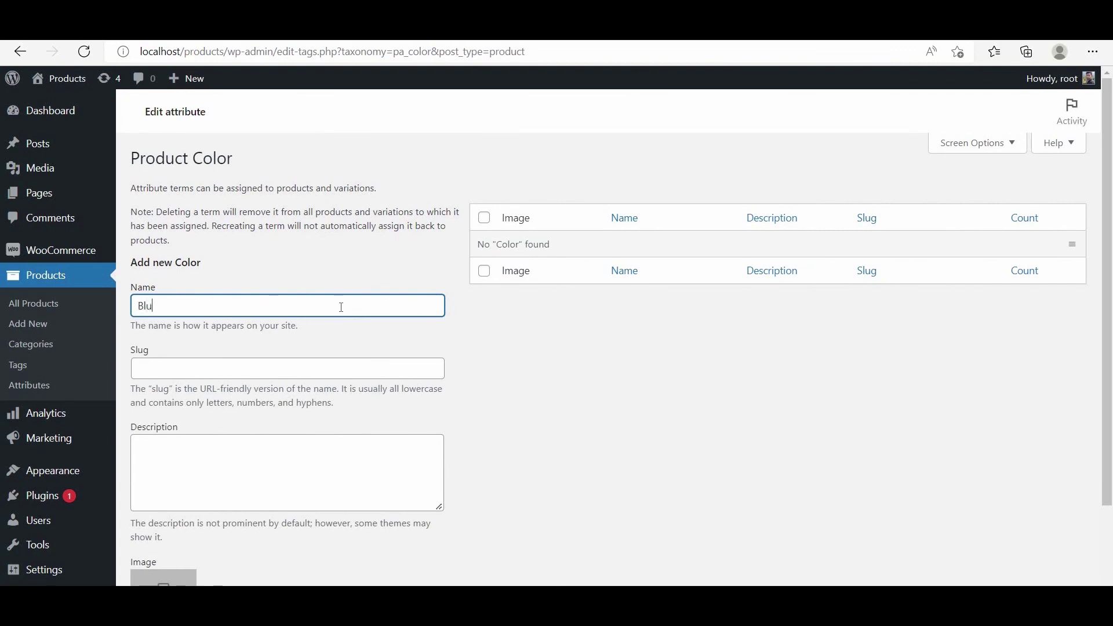
Step: Give the Yellow colour term its matching jacket photo and add it to the Color attribute
scroll(341, 307, down, 2)
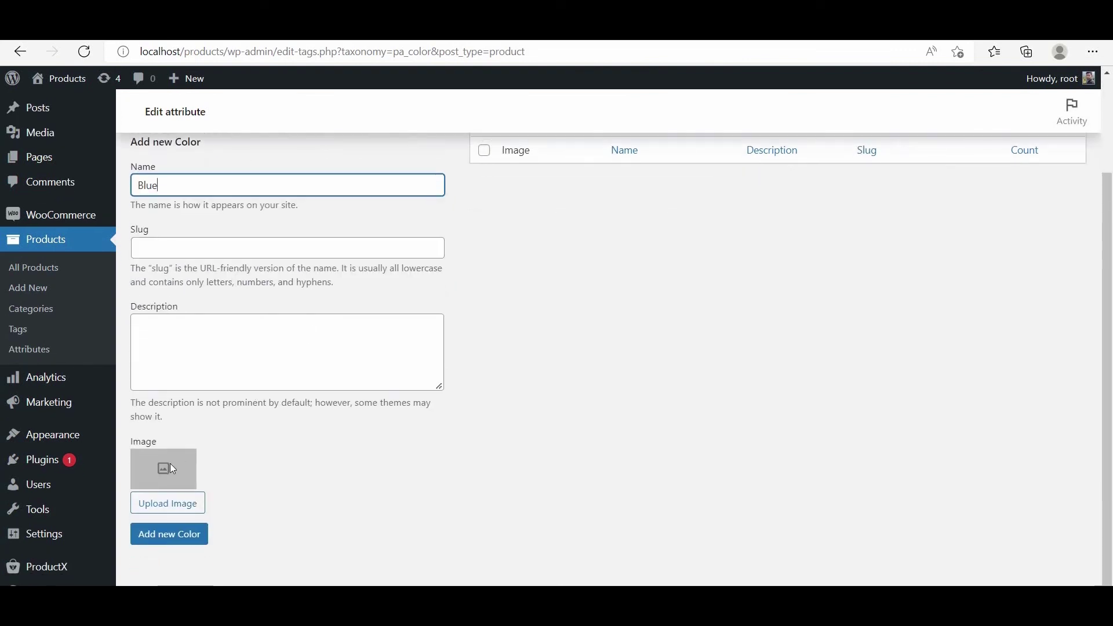
click(169, 503)
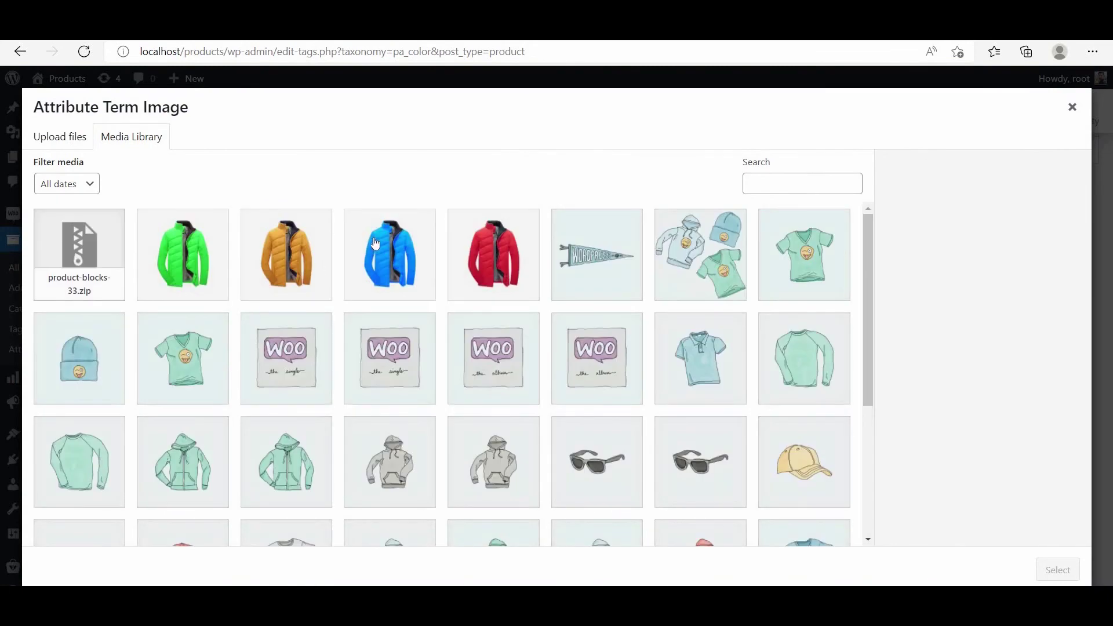
click(379, 248)
click(1056, 570)
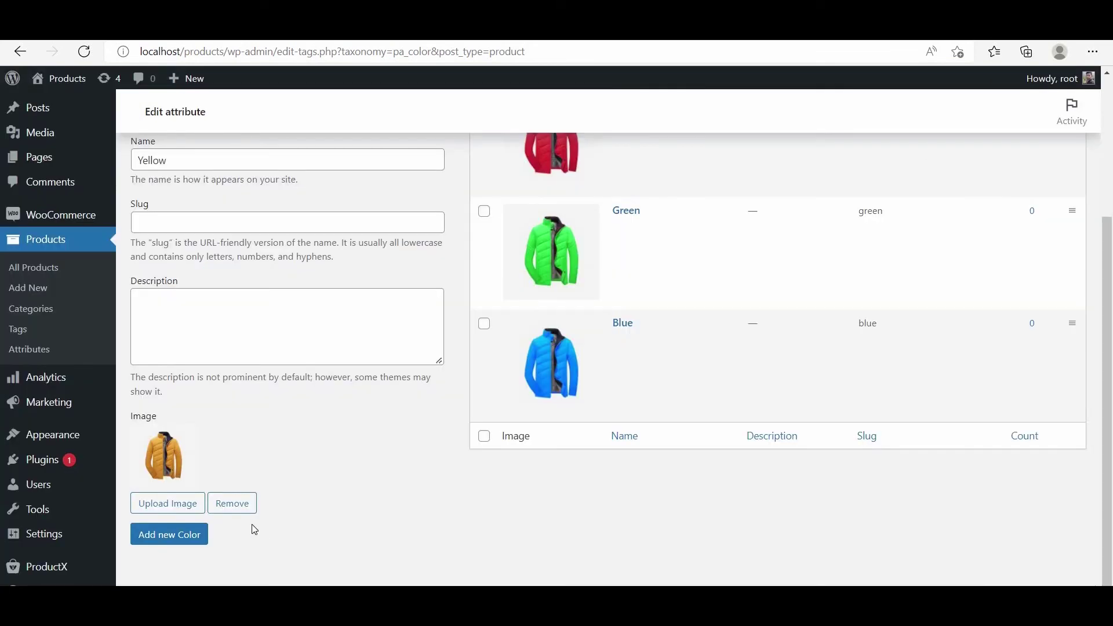
click(192, 531)
scroll(1111, 351, up, 1)
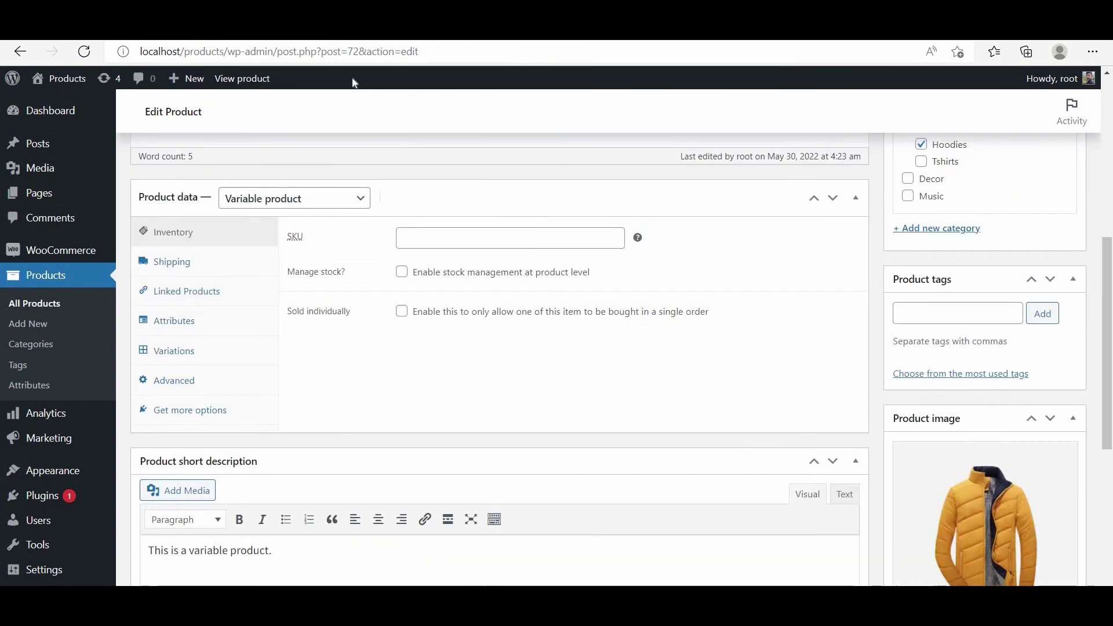
Step: Add the Color attribute to the jacket's product data
scroll(307, 251, down, 3)
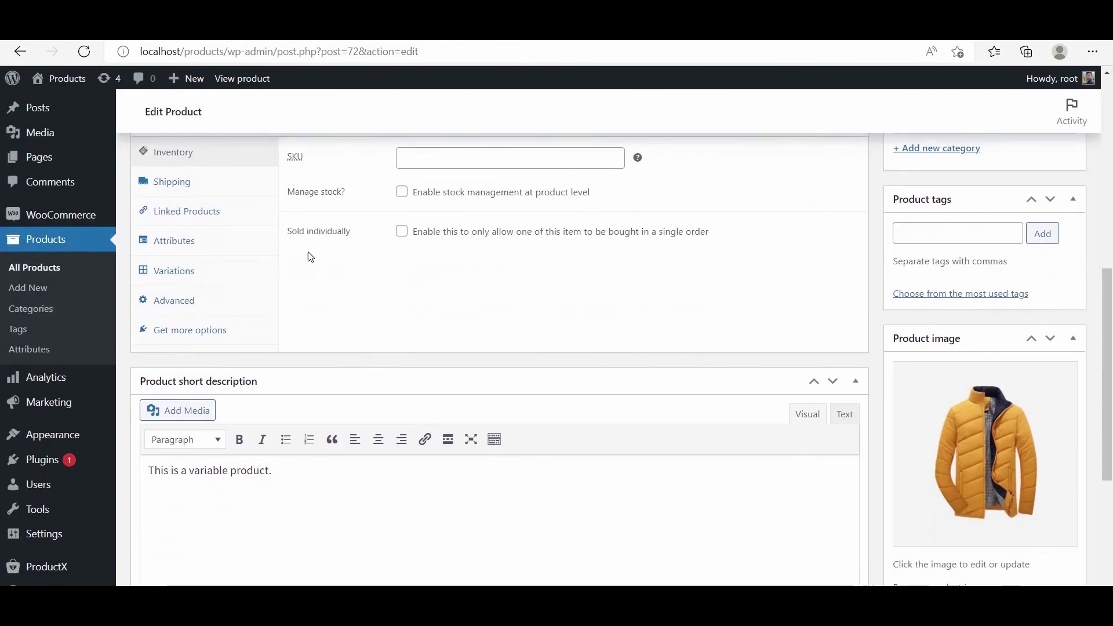
click(247, 247)
click(412, 154)
click(413, 186)
click(455, 158)
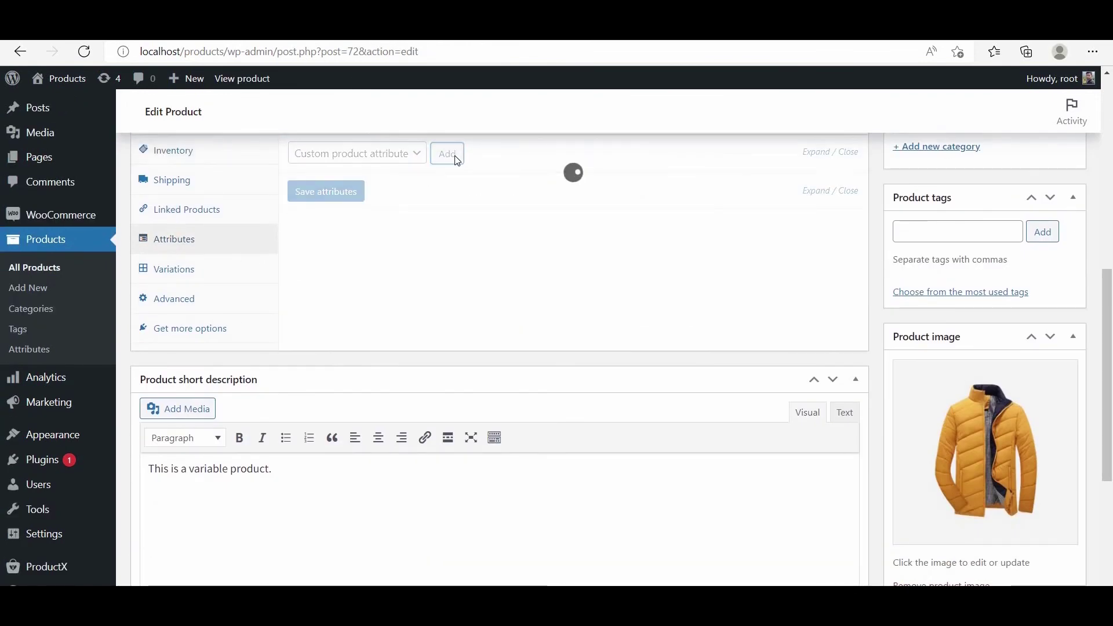
Step: Select Blue, Green, Red and Yellow, mark Color as used for variations, and save the attributes
click(489, 241)
click(493, 270)
click(549, 246)
click(549, 297)
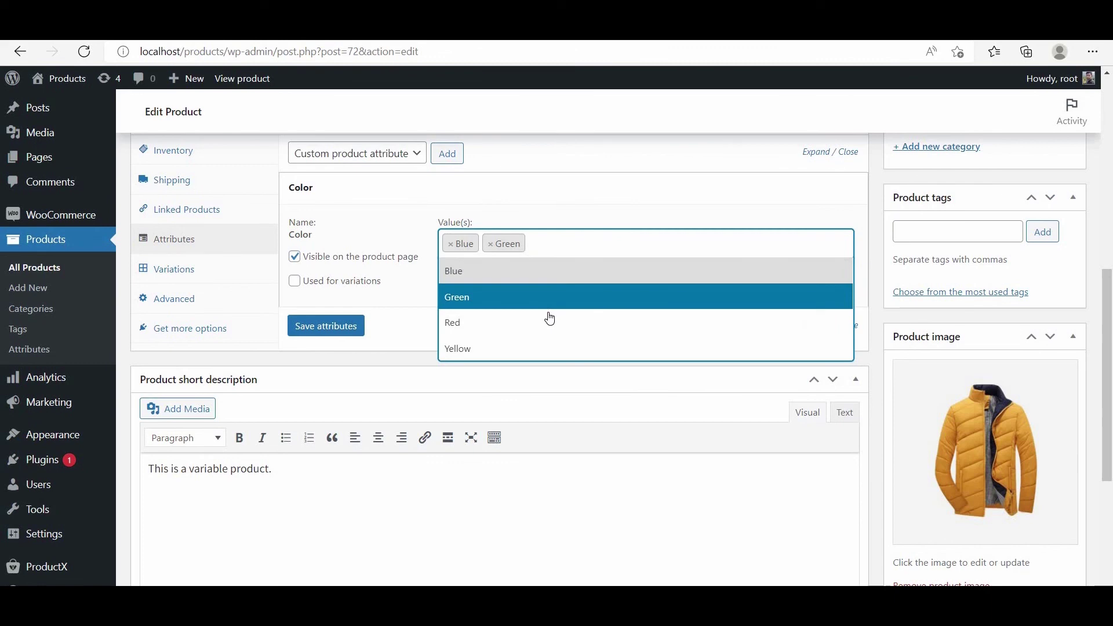
click(549, 322)
click(568, 243)
click(586, 348)
click(354, 281)
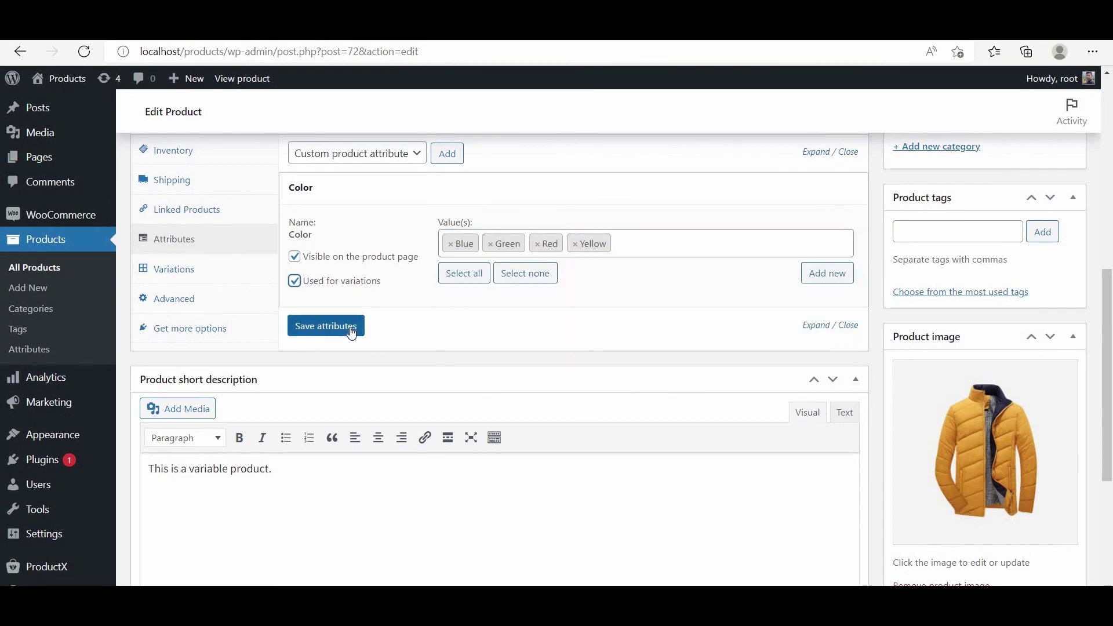
click(351, 330)
Step: Create variations from all attributes and confirm the four new colour variations
click(242, 282)
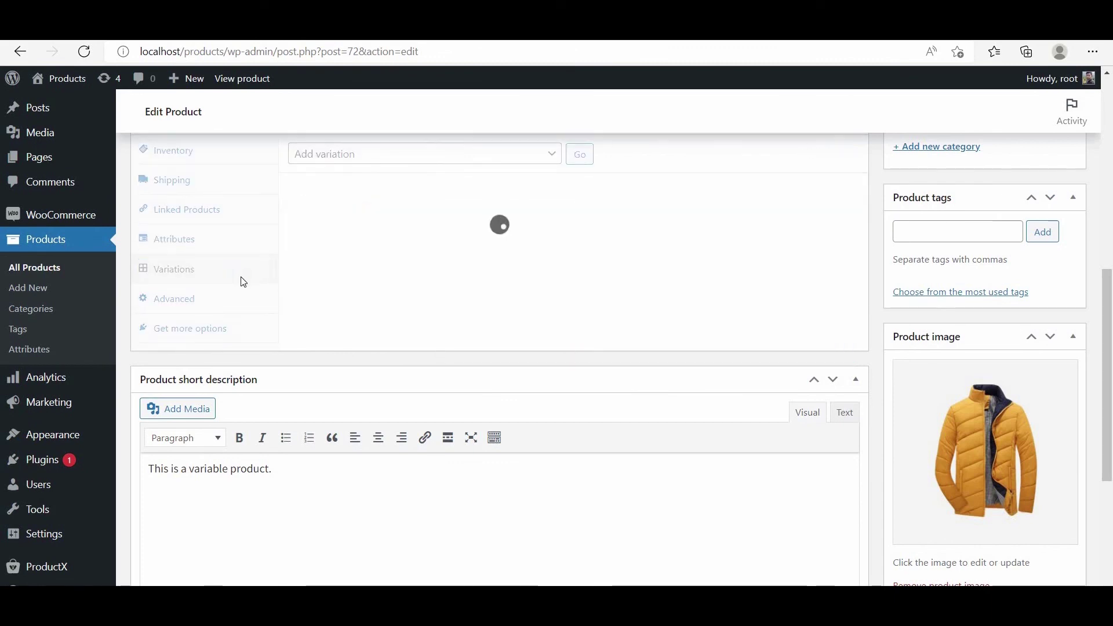
click(478, 165)
click(371, 189)
click(580, 153)
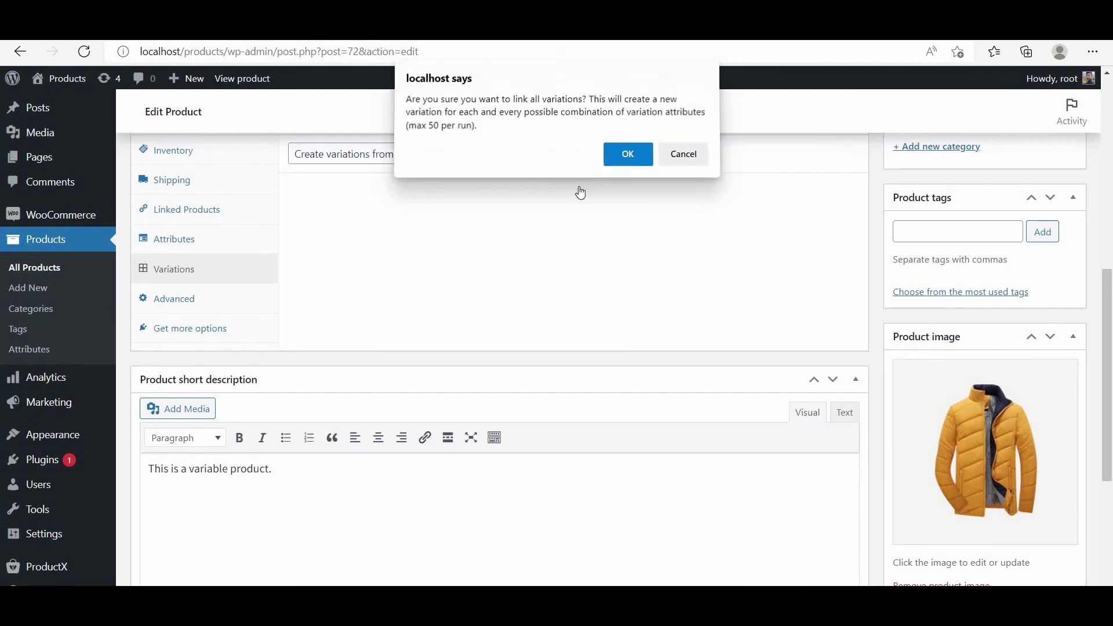
click(614, 160)
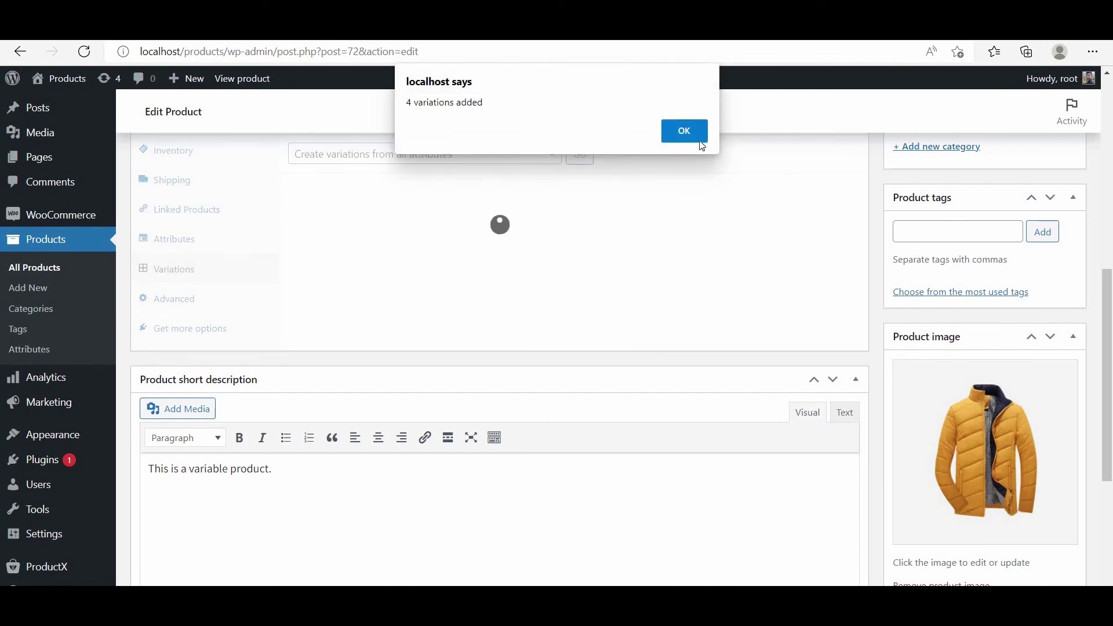
click(683, 129)
Step: Give the Blue variation the blue jacket photo and a regular price of 45
click(320, 255)
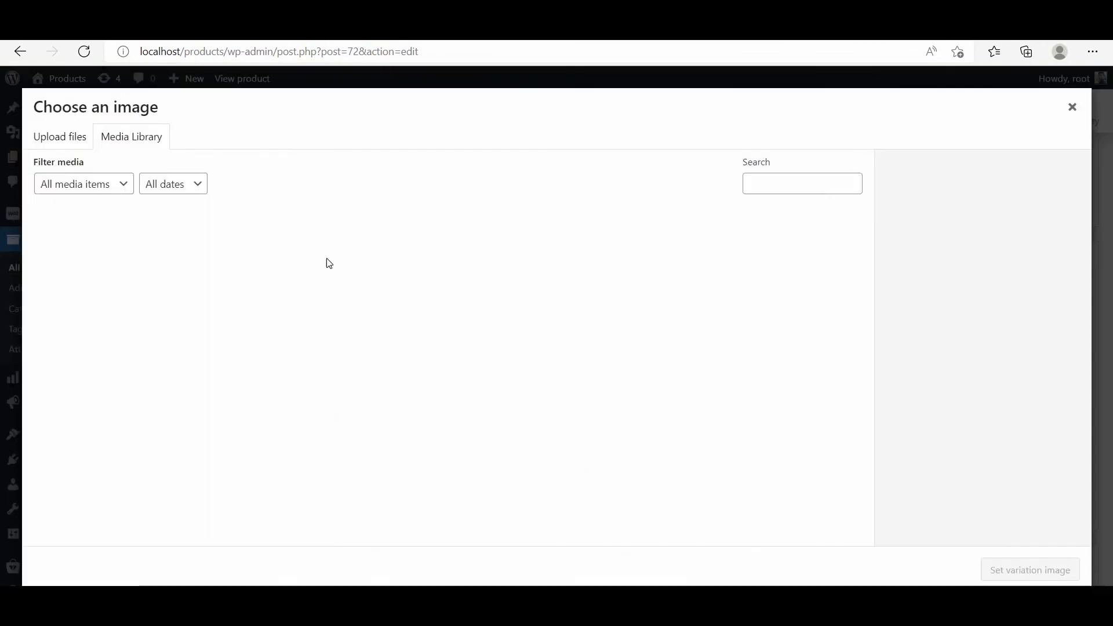
click(390, 251)
click(1028, 569)
click(325, 370)
text(45)
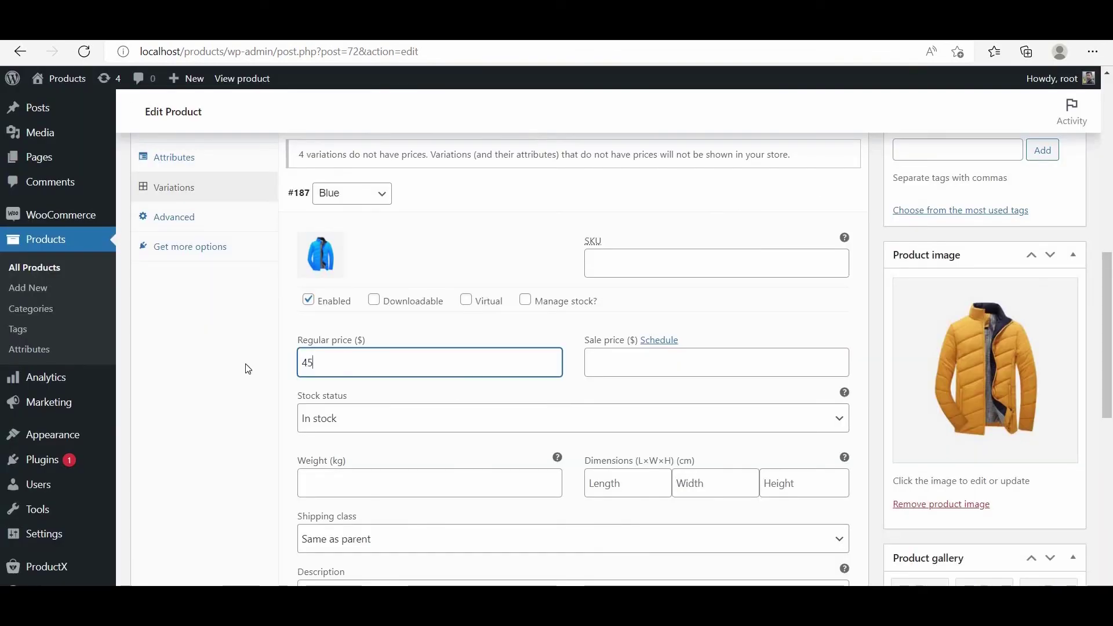
Step: Give the Green variation the green jacket photo and a regular price of 45
scroll(248, 369, down, 7)
click(435, 338)
click(322, 388)
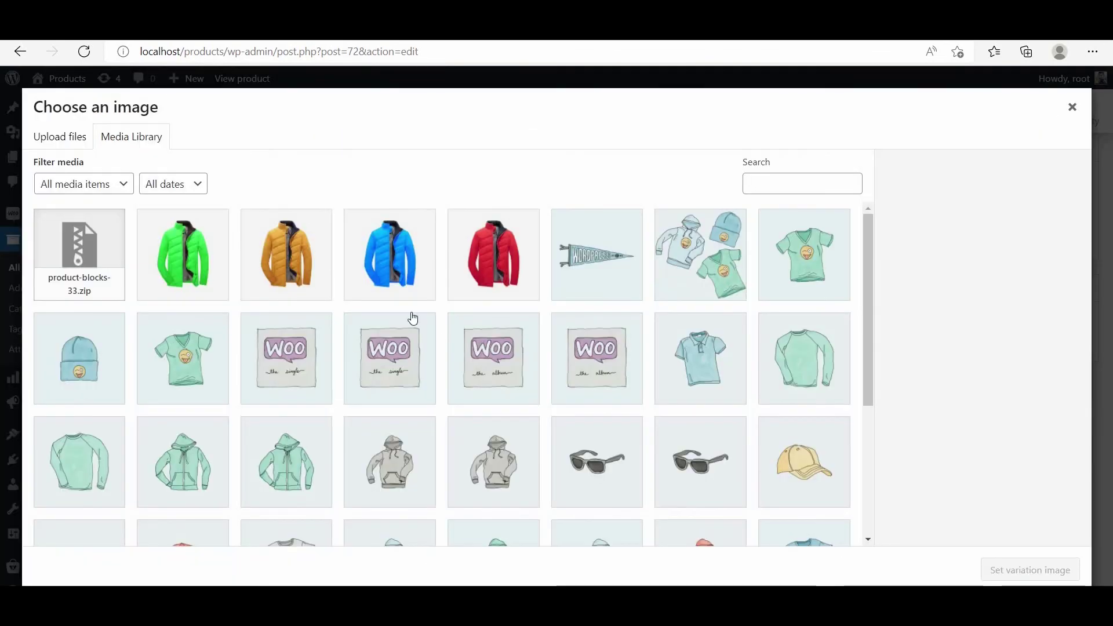
click(140, 255)
click(1029, 569)
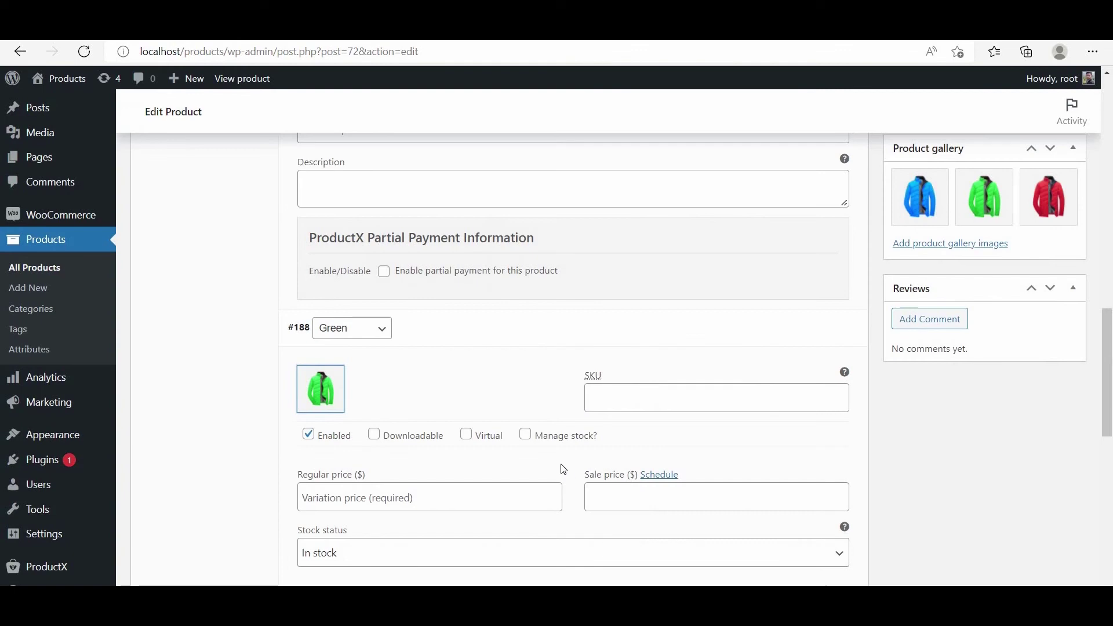
scroll(332, 415, down, 1)
click(331, 415)
text(45)
Step: Give the Red variation the red jacket photo and a regular price of 45
scroll(377, 399, down, 7)
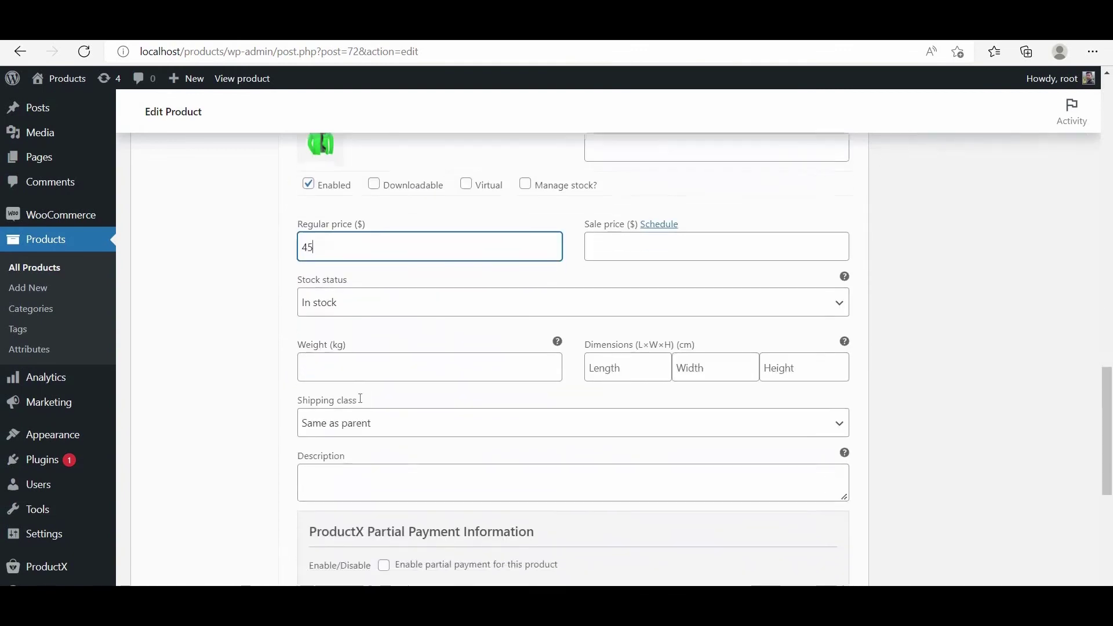
click(407, 393)
click(321, 439)
click(495, 251)
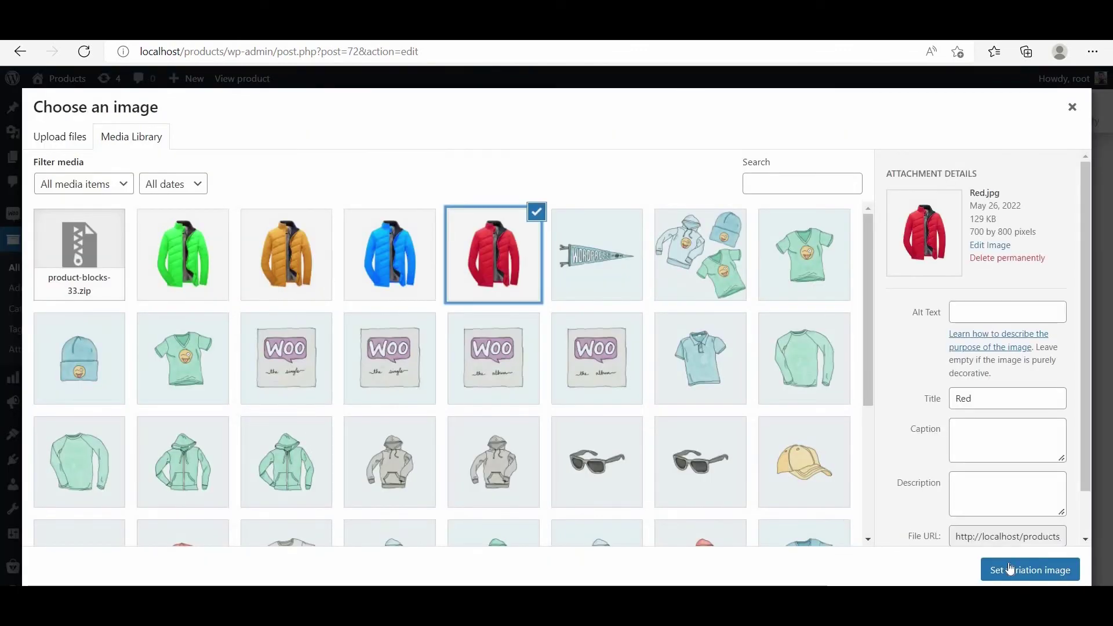
click(1025, 569)
scroll(451, 443, down, 1)
click(457, 467)
text(45)
Step: Give the Yellow variation the yellow jacket photo and a regular price of 45
scroll(542, 442, down, 7)
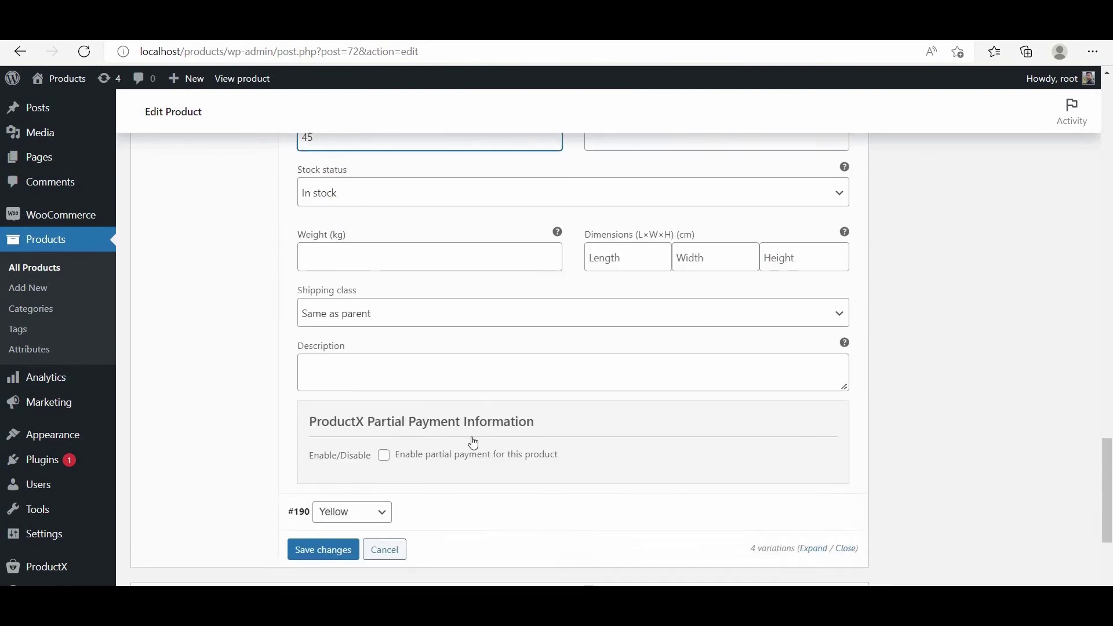
click(321, 496)
click(286, 253)
click(1026, 569)
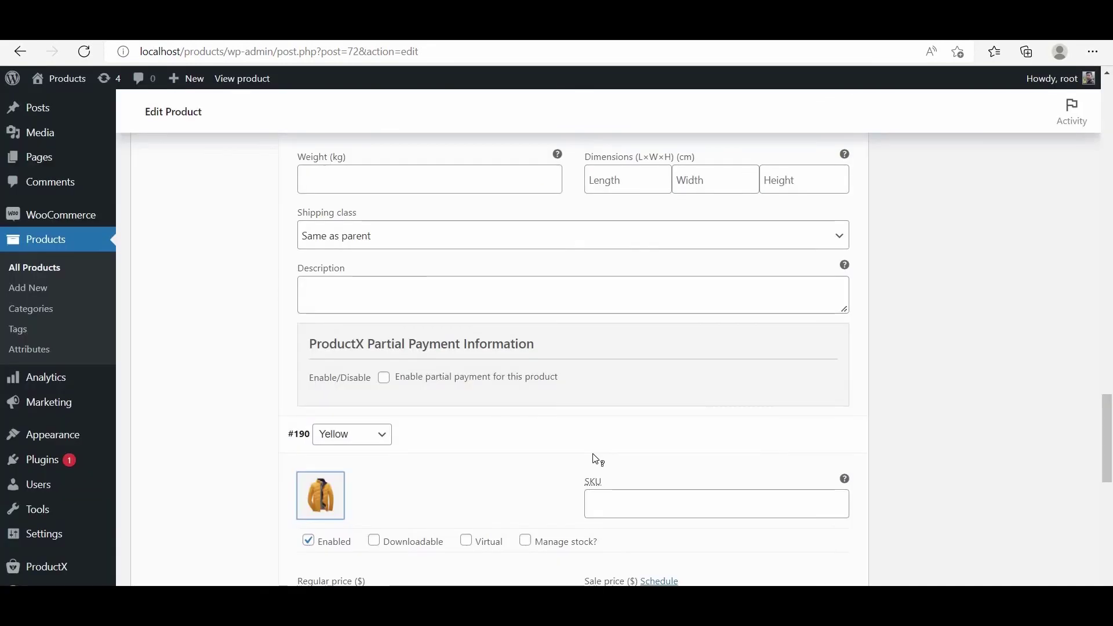
scroll(386, 367, down, 4)
click(387, 367)
text(45)
Step: Save the variation changes and preview the jacket page in Blue, Green, Red and Yellow
scroll(437, 402, down, 4)
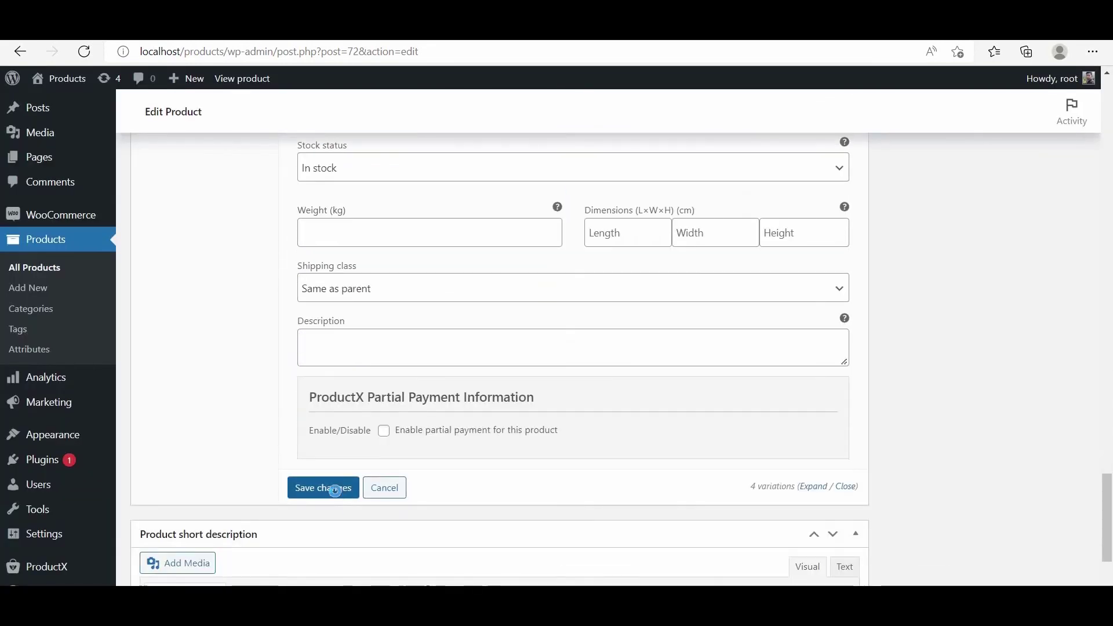
click(336, 490)
click(254, 80)
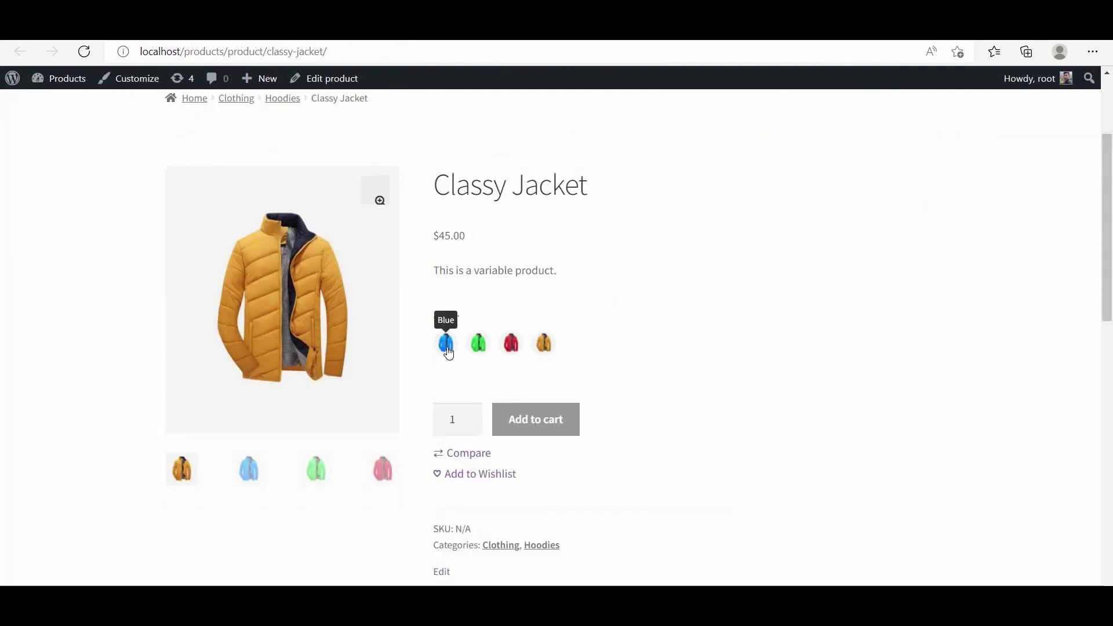
click(446, 342)
click(477, 346)
click(510, 343)
click(545, 345)
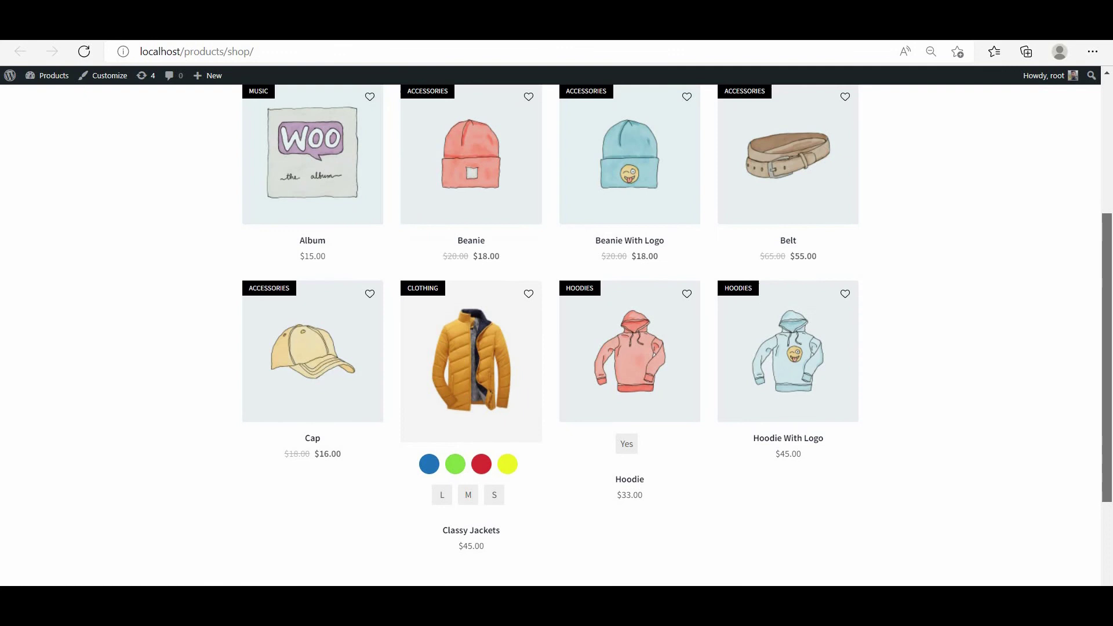
Step: Try red and Medium in the shop grid, then choose Red and Small on the jacket page
scroll(881, 330, down, 2)
mouse_move(431, 405)
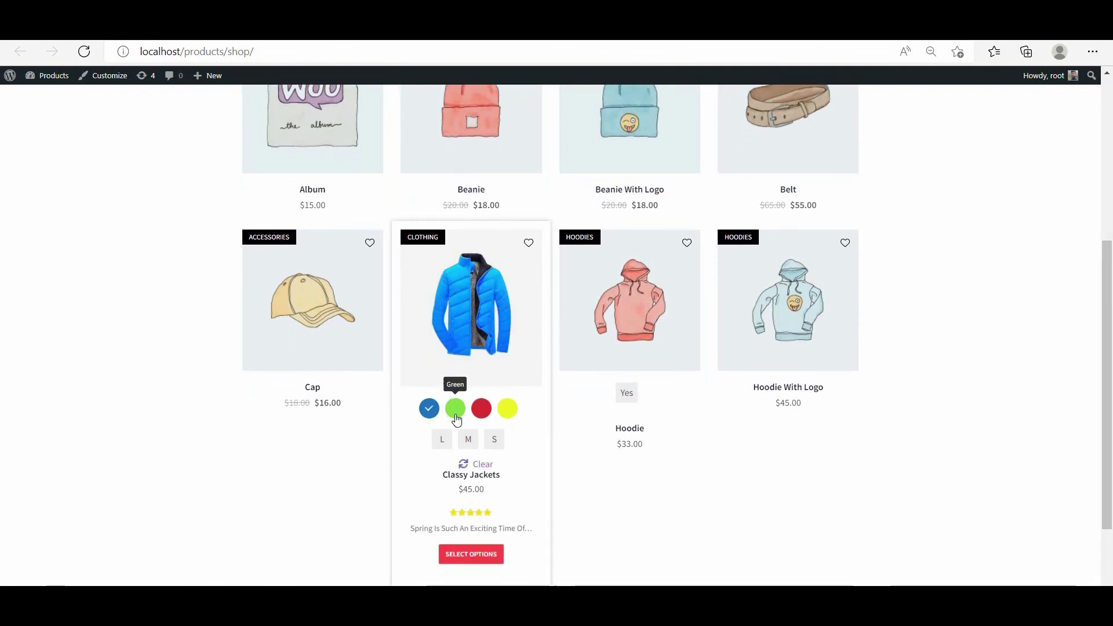
click(481, 410)
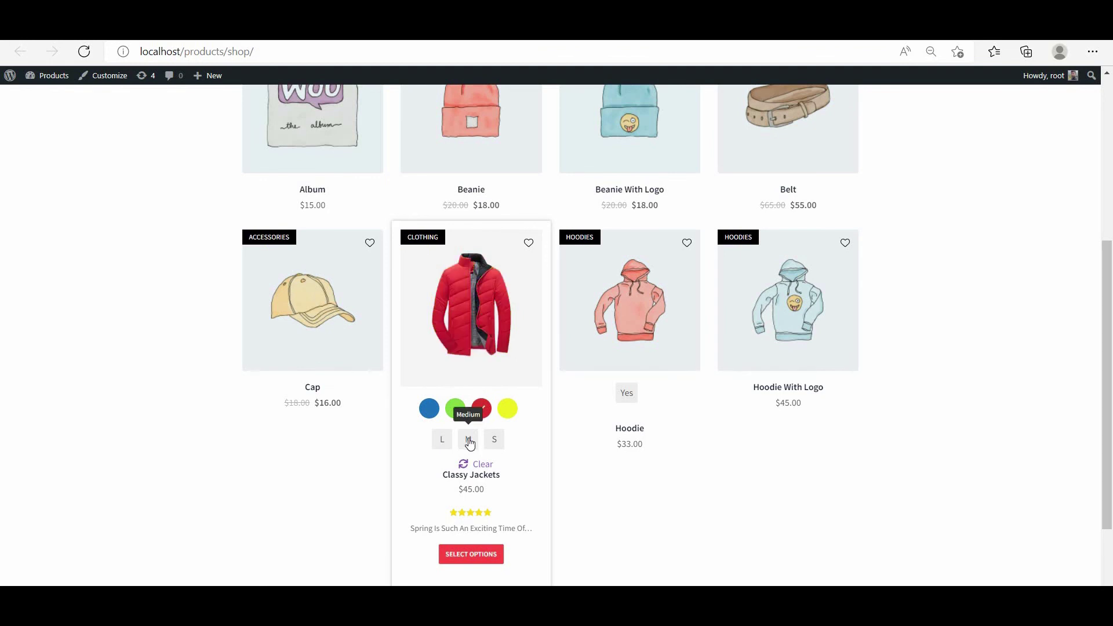
click(469, 440)
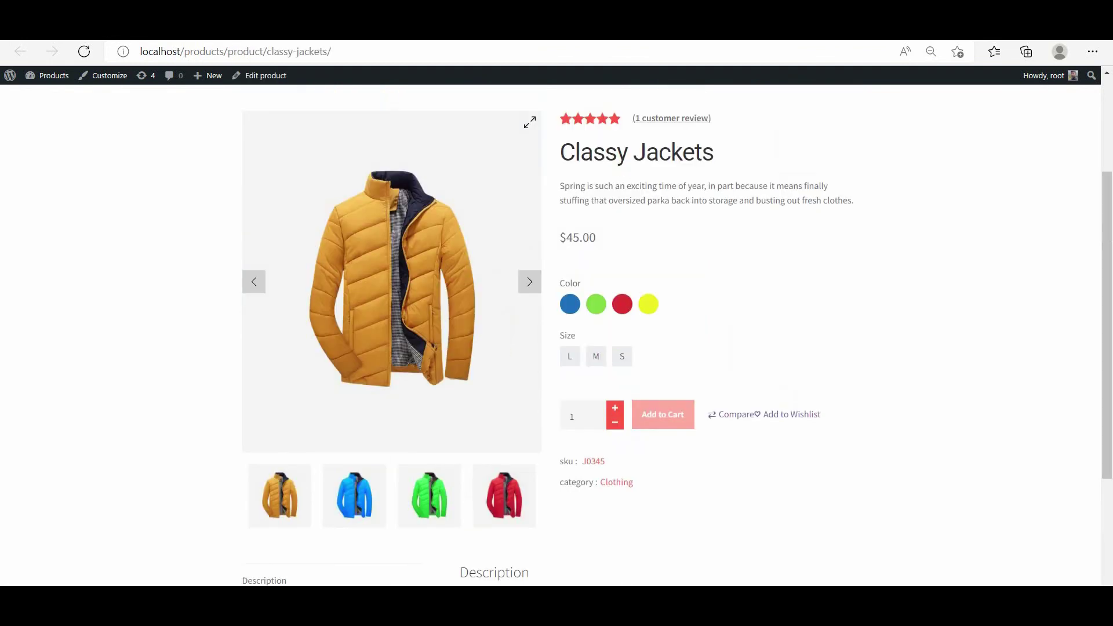
click(568, 313)
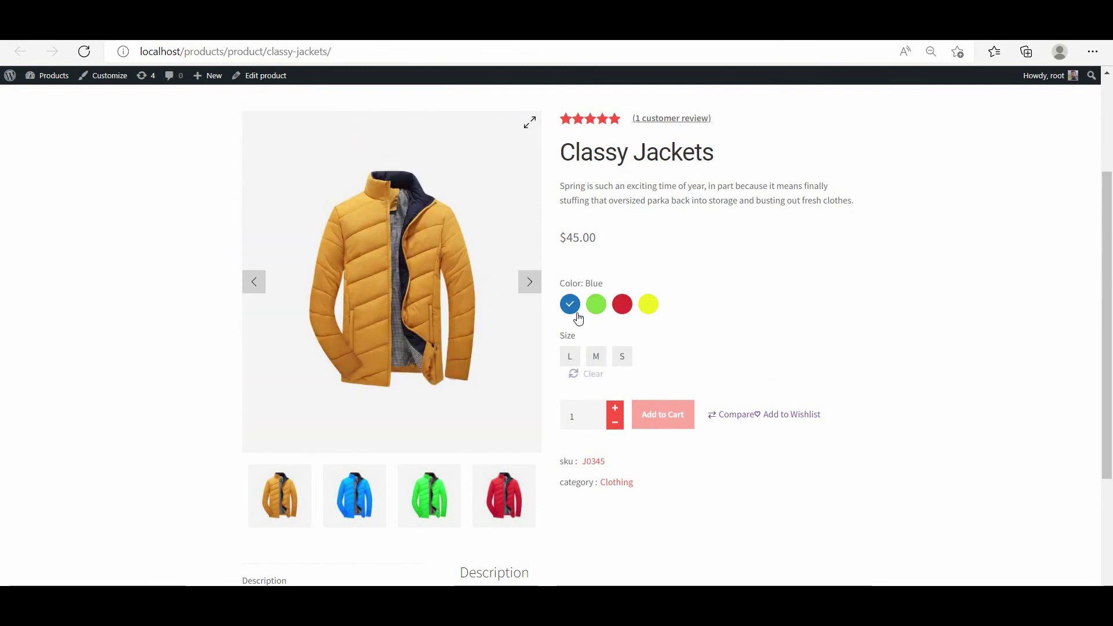
click(620, 314)
click(621, 360)
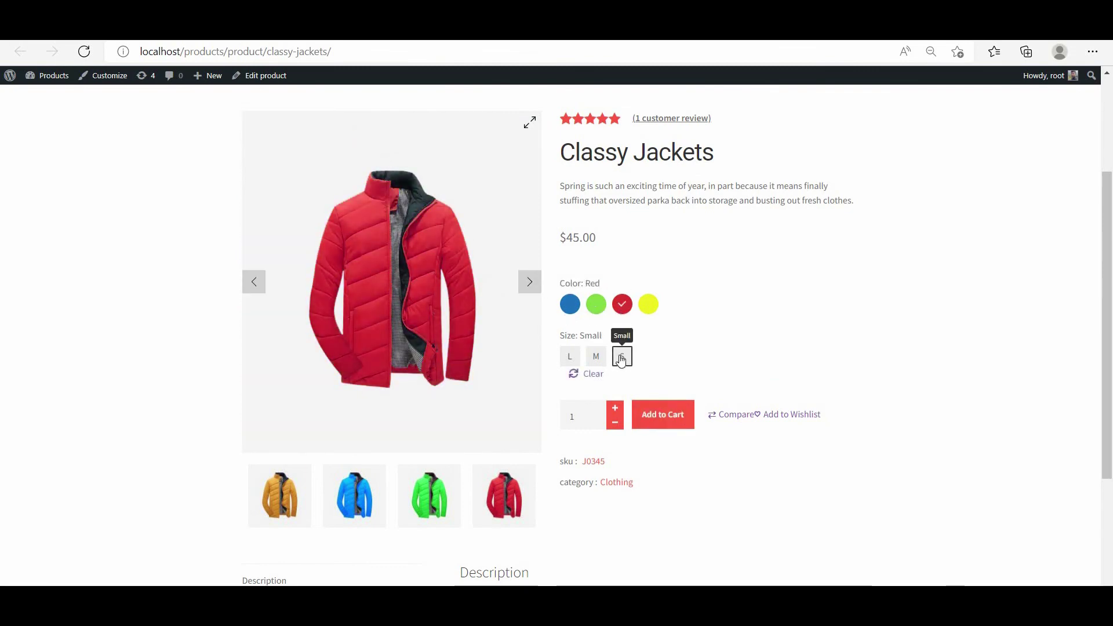